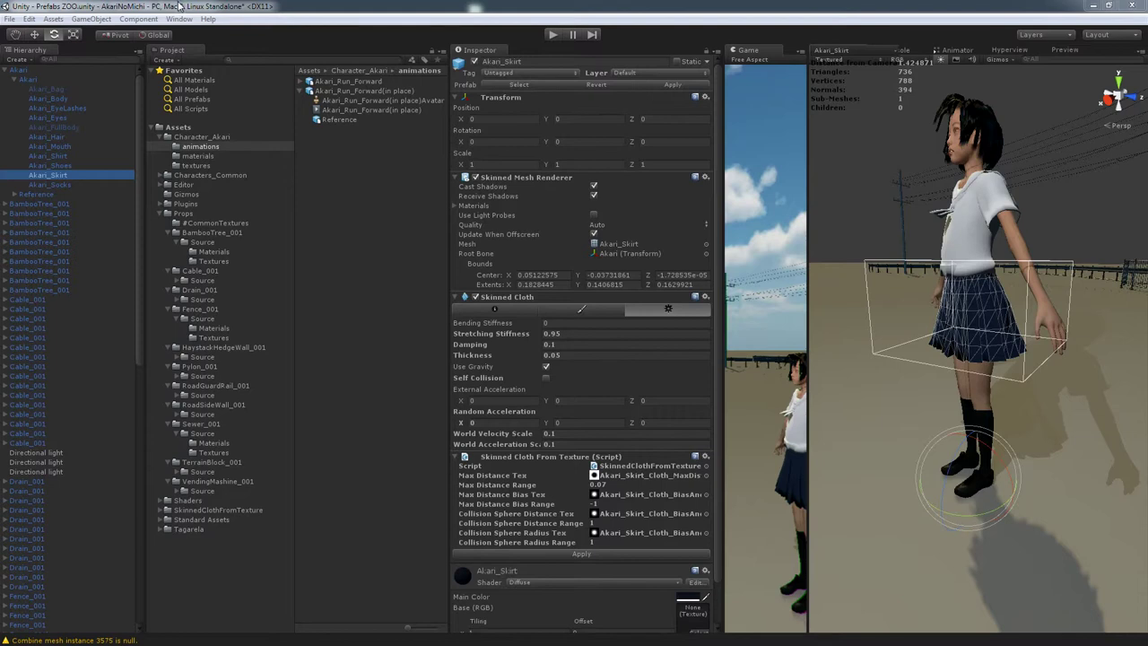
# Enter Play mode so Akari runs, and browse the Component > Physics cloth options without adding any.
pyautogui.click(553, 35)
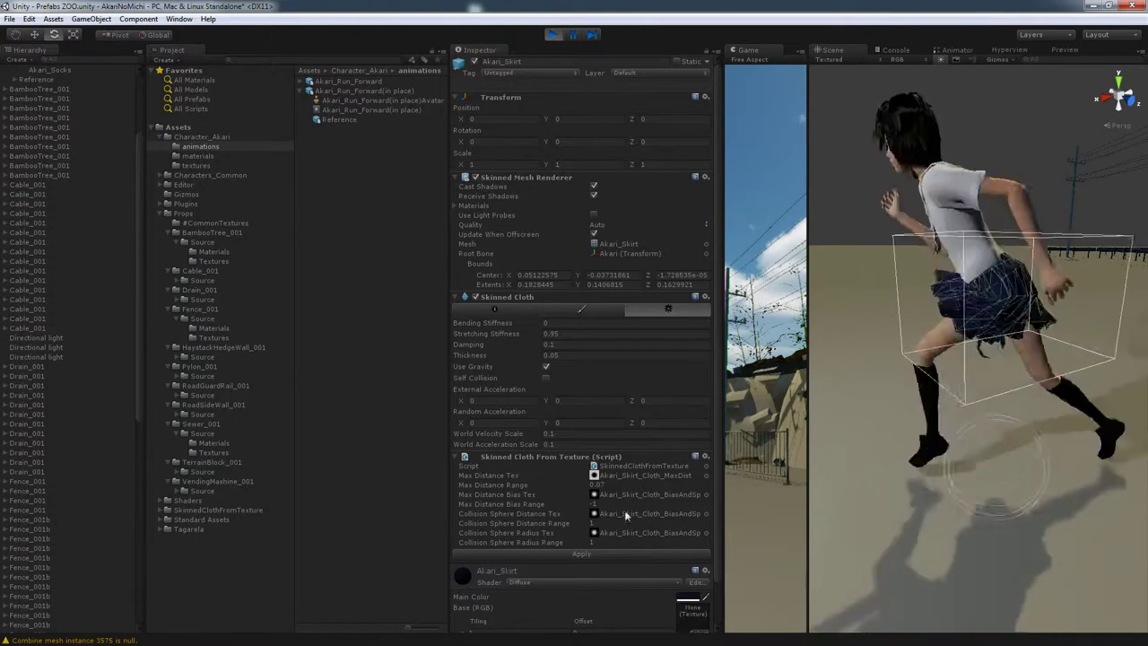
pyautogui.click(91, 19)
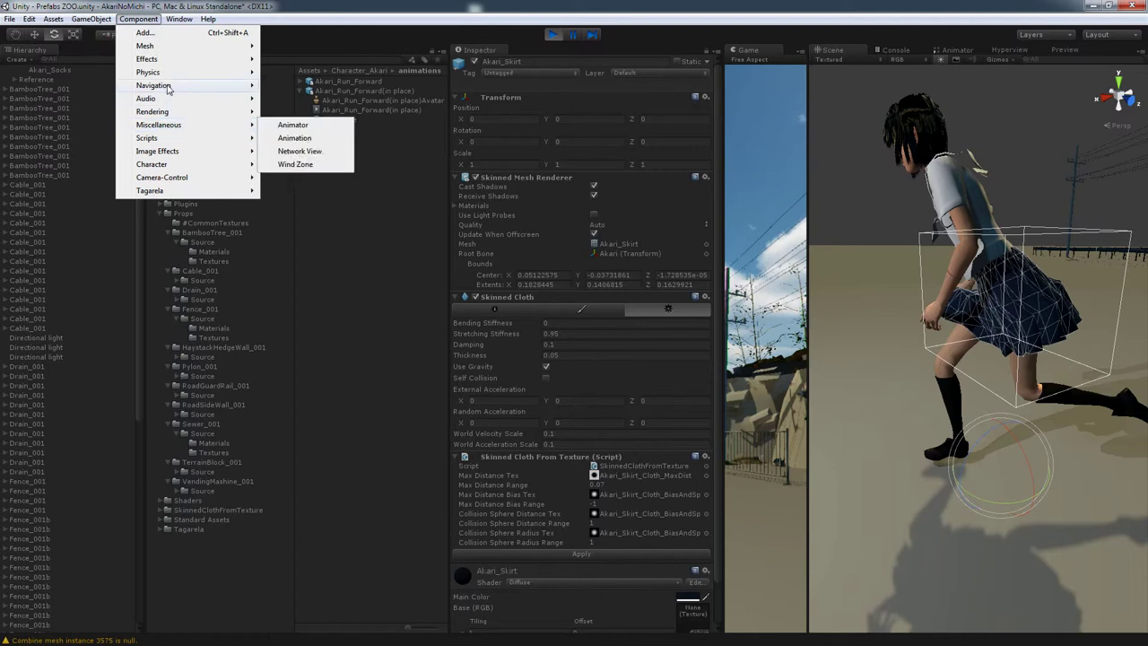
pyautogui.moveTo(224, 72)
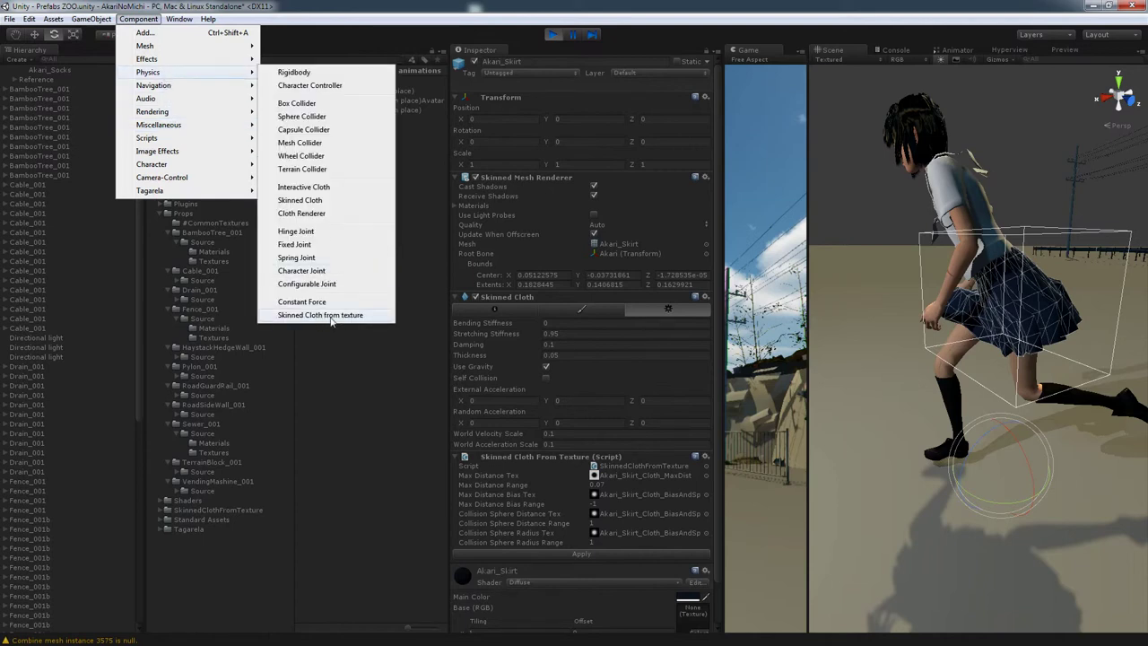
pyautogui.click(636, 18)
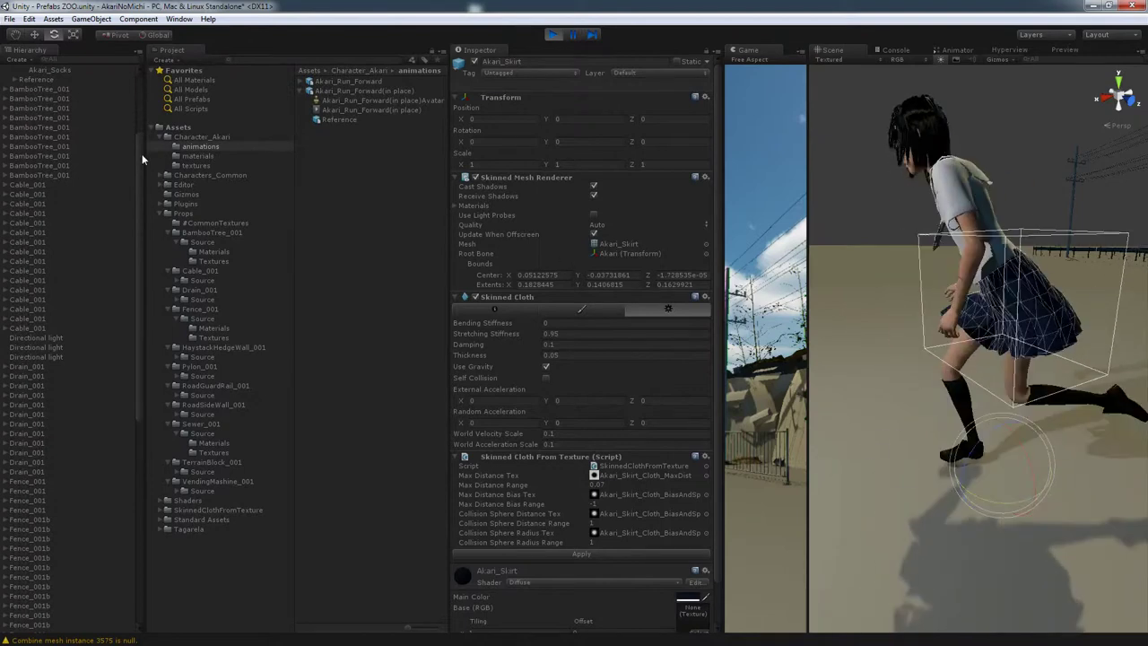
pyautogui.moveTo(141, 155); pyautogui.dragTo(140, 109)
# Disable Akari's Animator to freeze her run and rotate her from about 125° to 53°.
pyautogui.click(69, 72)
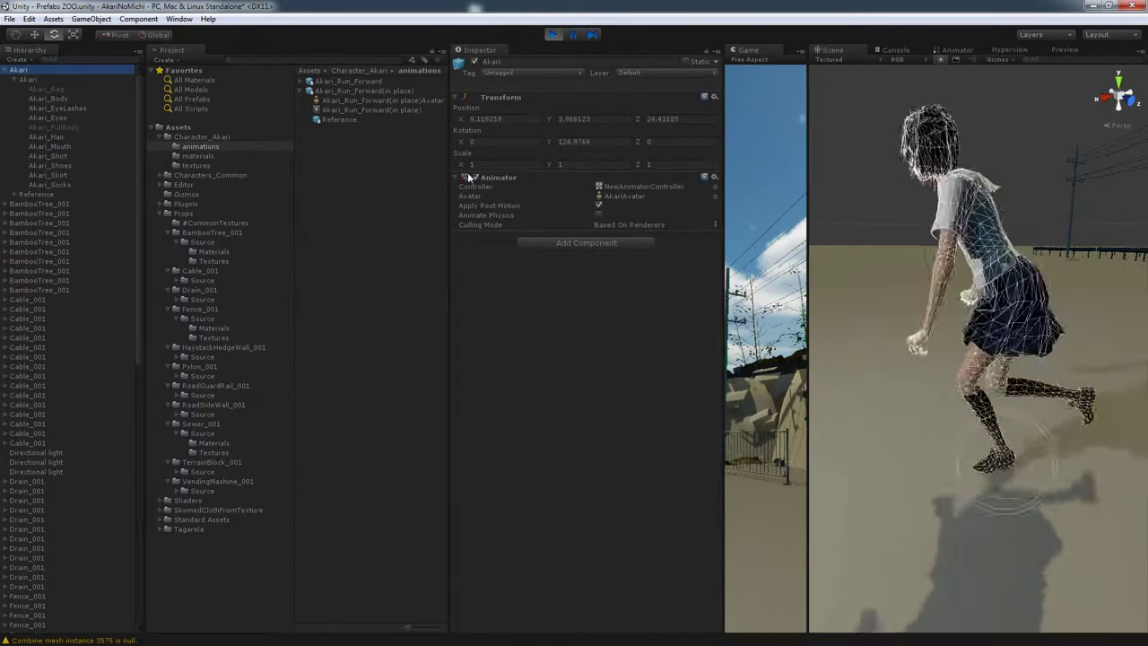
pyautogui.click(475, 177)
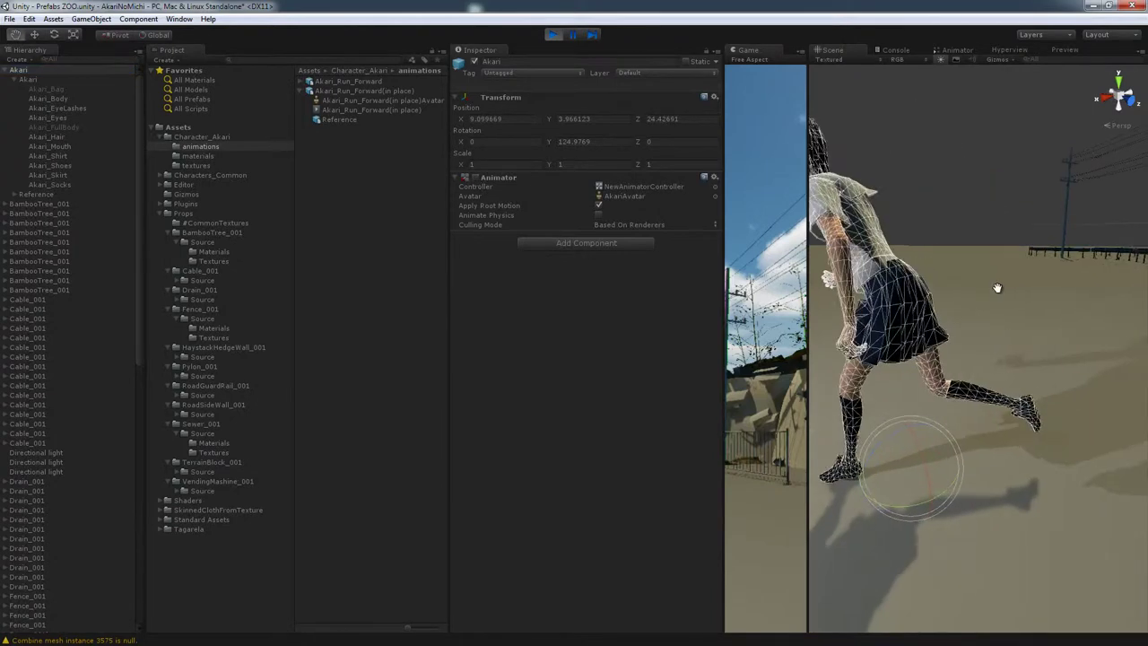
pyautogui.press('e')
pyautogui.moveTo(993, 496)
pyautogui.mouseDown()
pyautogui.moveTo(983, 478)
pyautogui.moveTo(1066, 473)
pyautogui.moveTo(892, 451)
pyautogui.moveTo(959, 448)
pyautogui.moveTo(982, 501)
pyautogui.moveTo(1082, 475)
pyautogui.mouseUp()
pyautogui.moveTo(1082, 475)
pyautogui.mouseDown(button='middle')
pyautogui.moveTo(1040, 414)
pyautogui.moveTo(1027, 466)
pyautogui.mouseUp(button='middle')
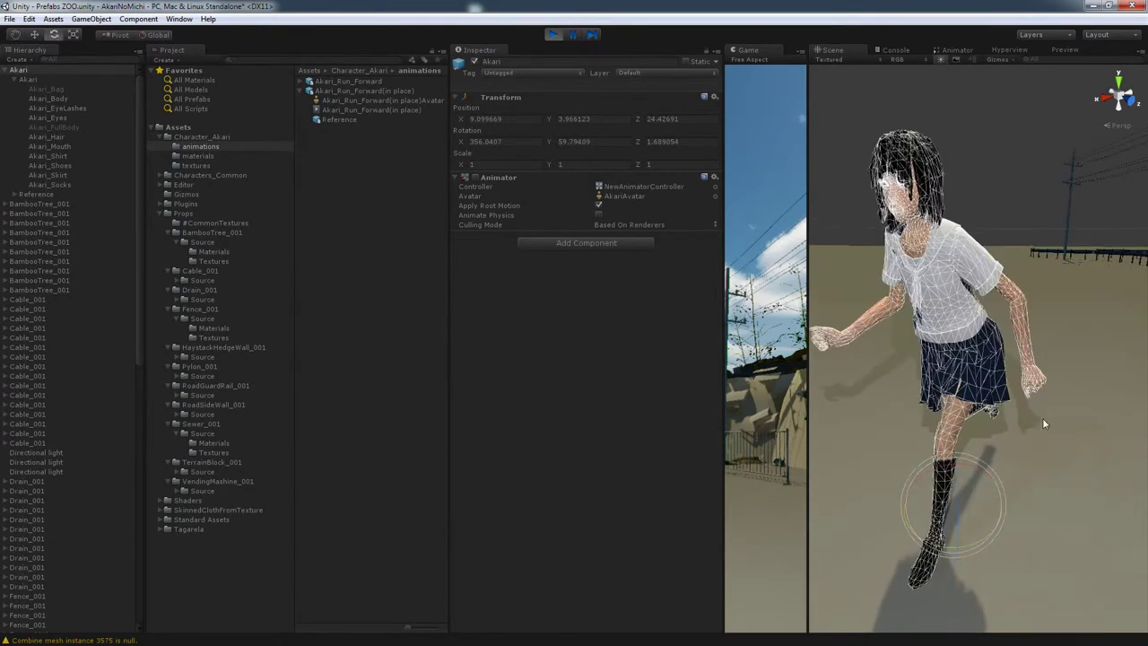
pyautogui.moveTo(976, 549)
pyautogui.mouseDown()
pyautogui.moveTo(911, 528)
pyautogui.moveTo(474, 501)
pyautogui.mouseUp()
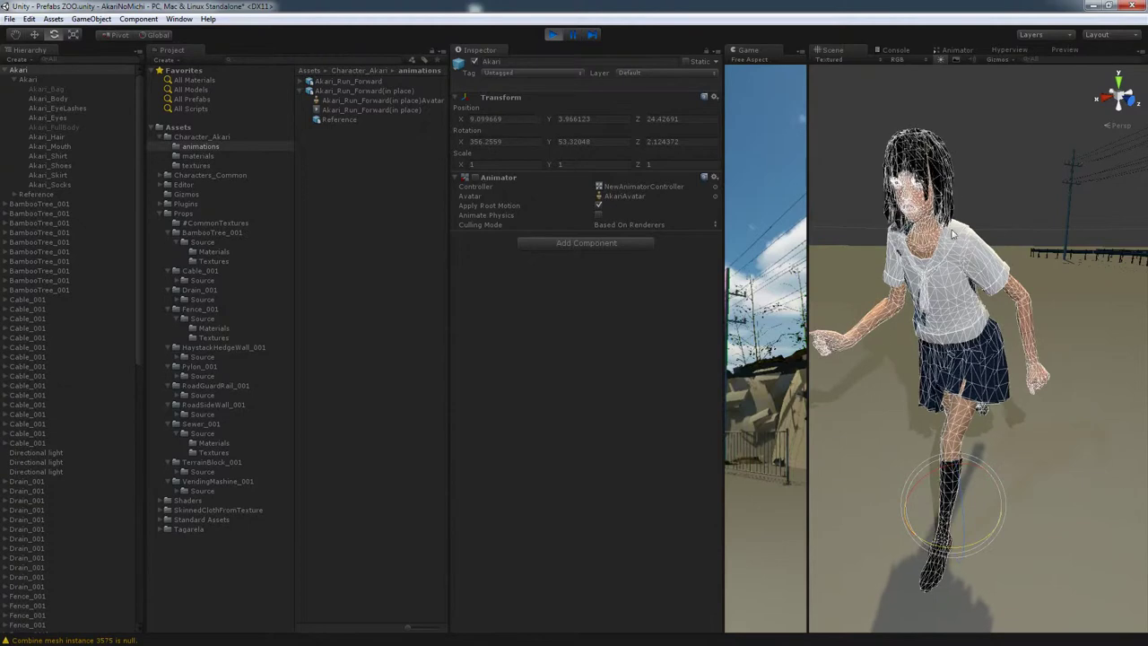
pyautogui.click(976, 198)
# Shrink the Game panel to enlarge the Scene view and orbit past Akari's shoulder toward the wall.
pyautogui.keyDown('alt'); pyautogui.moveTo(1030, 307); pyautogui.dragTo(1019, 251); pyautogui.keyUp('alt')
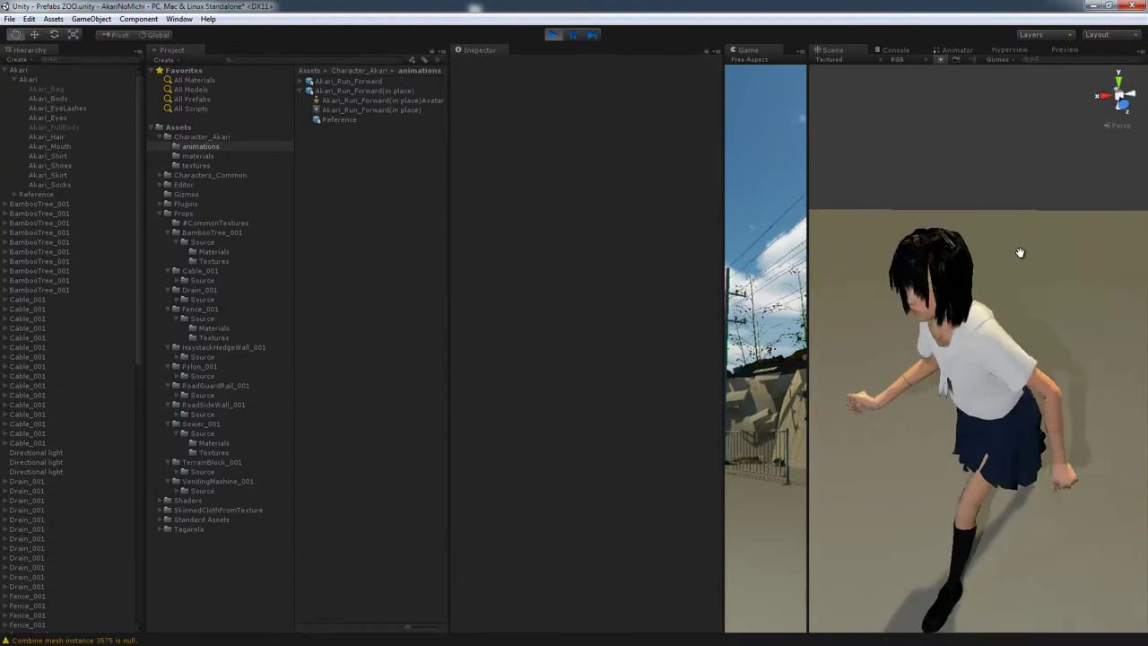
pyautogui.moveTo(722, 236); pyautogui.dragTo(576, 236)
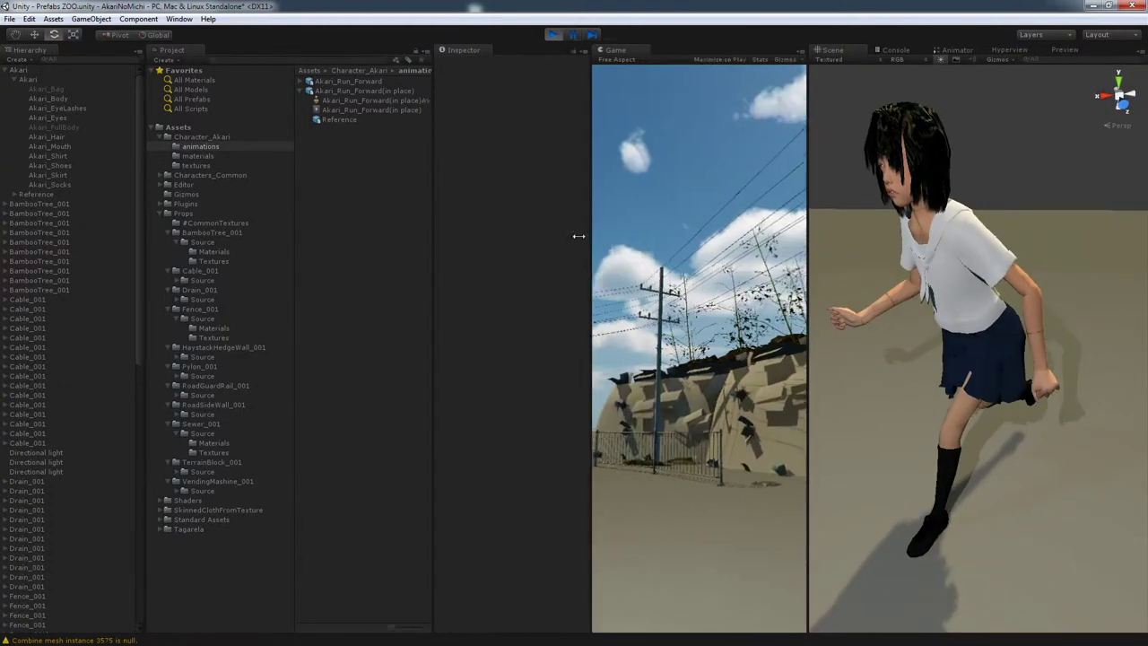
pyautogui.moveTo(809, 211); pyautogui.dragTo(608, 211)
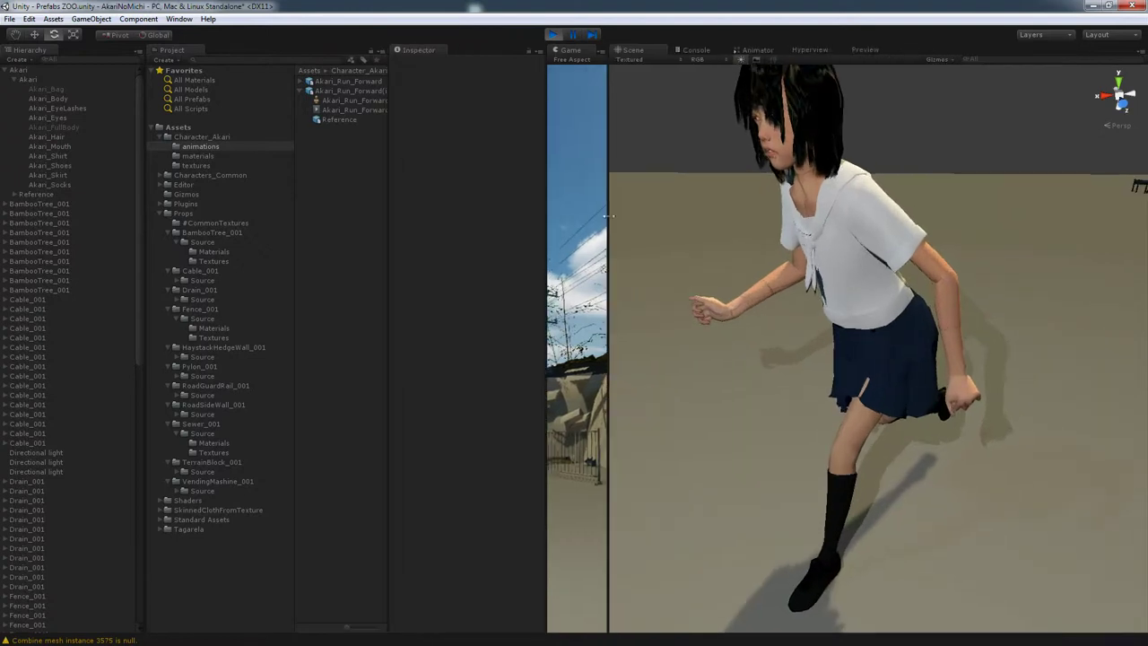
pyautogui.moveTo(814, 253)
pyautogui.keyDown('alt'); pyautogui.mouseDown()
pyautogui.moveTo(836, 280)
pyautogui.moveTo(931, 246)
pyautogui.mouseUp(); pyautogui.keyUp('alt')
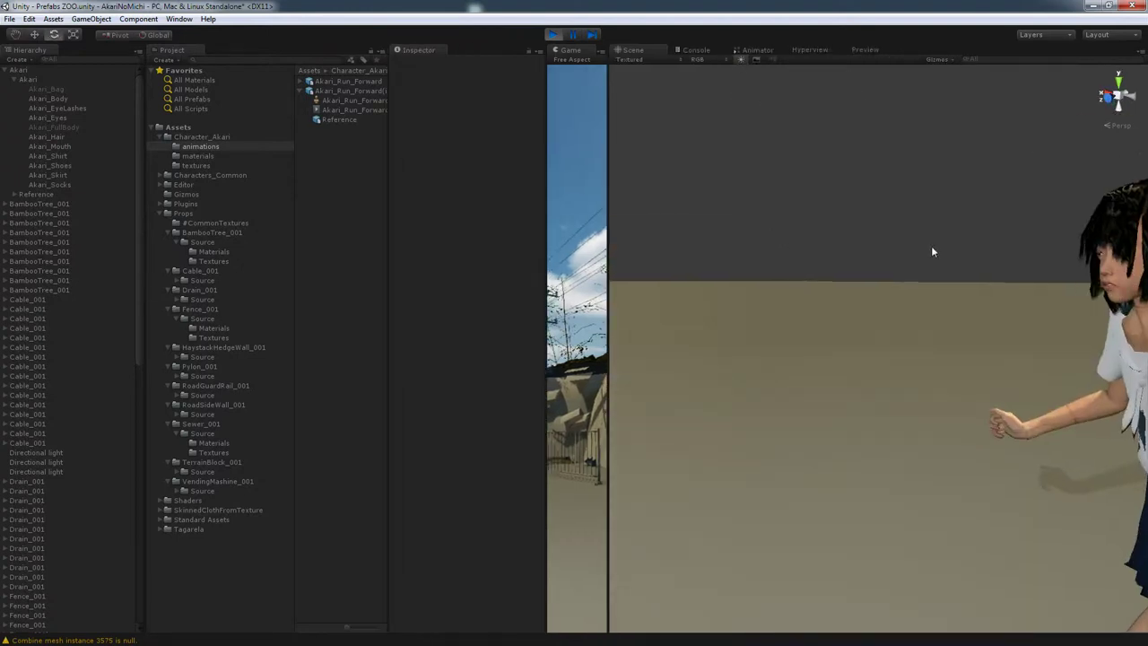
pyautogui.moveTo(842, 274)
pyautogui.keyDown('alt'); pyautogui.mouseDown()
pyautogui.moveTo(937, 249)
pyautogui.moveTo(971, 258)
pyautogui.moveTo(926, 250)
pyautogui.mouseUp(); pyautogui.keyUp('alt')
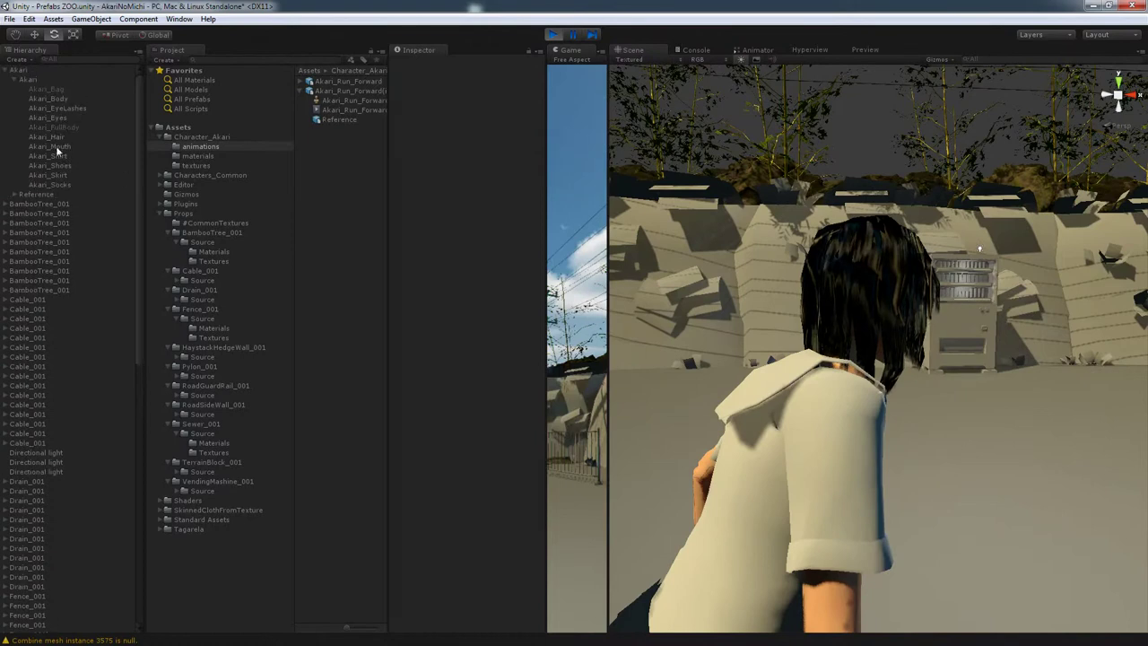
# Select Akari_Hair and set its _PrimaryShift to 0.24 and _SecondaryShift to 0.6.
pyautogui.click(56, 136)
pyautogui.moveTo(542, 291); pyautogui.dragTo(551, 486)
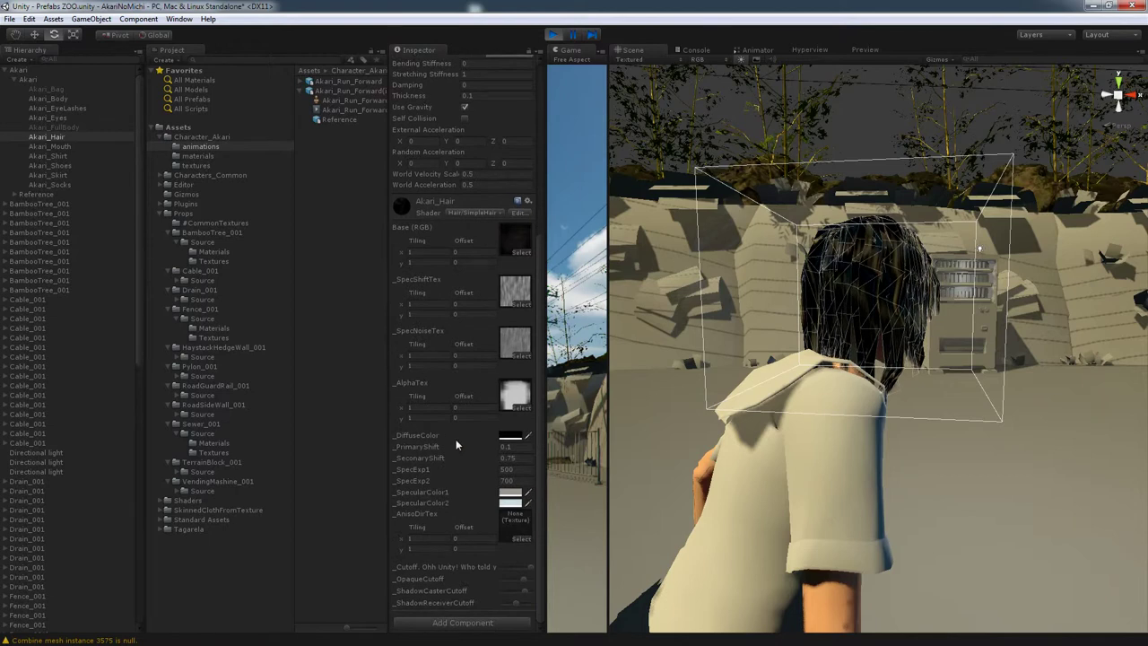
pyautogui.moveTo(418, 443); pyautogui.dragTo(425, 445)
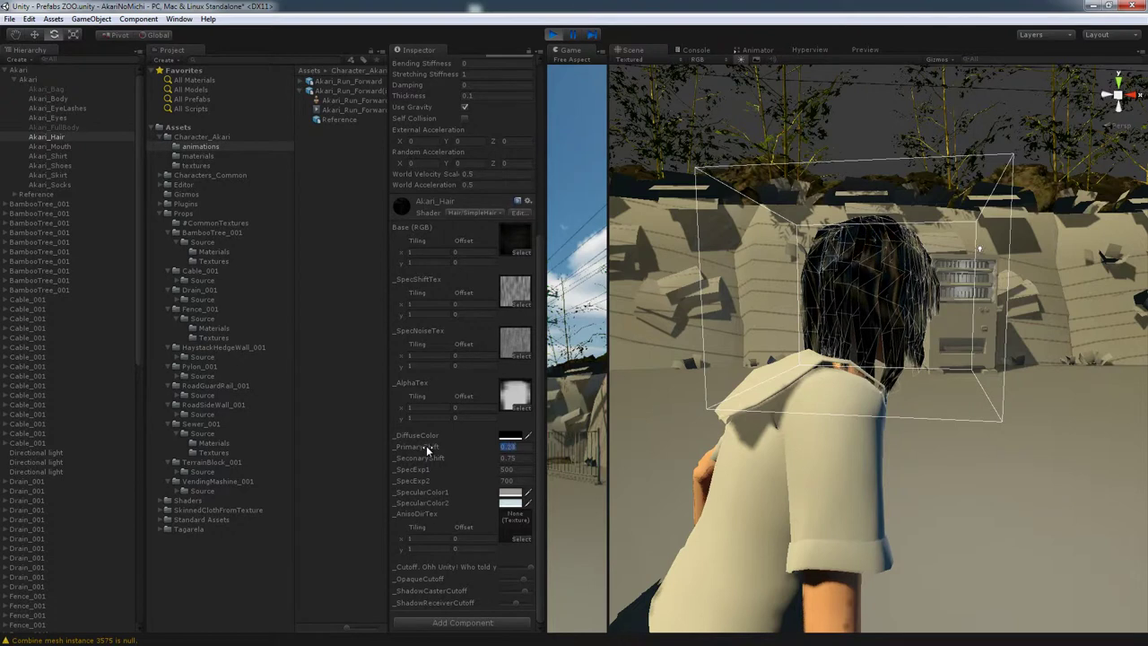
pyautogui.moveTo(417, 458); pyautogui.dragTo(409, 461)
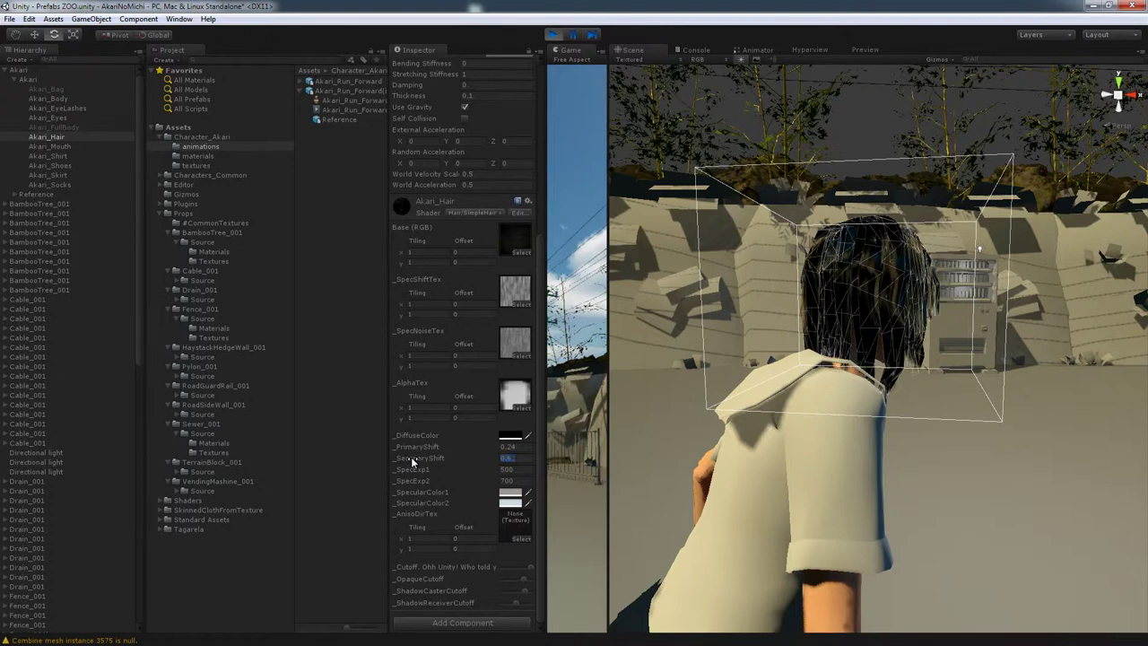
# Darken the hair's _SpecularColor1 to a warm grey in the colour picker.
pyautogui.click(509, 494)
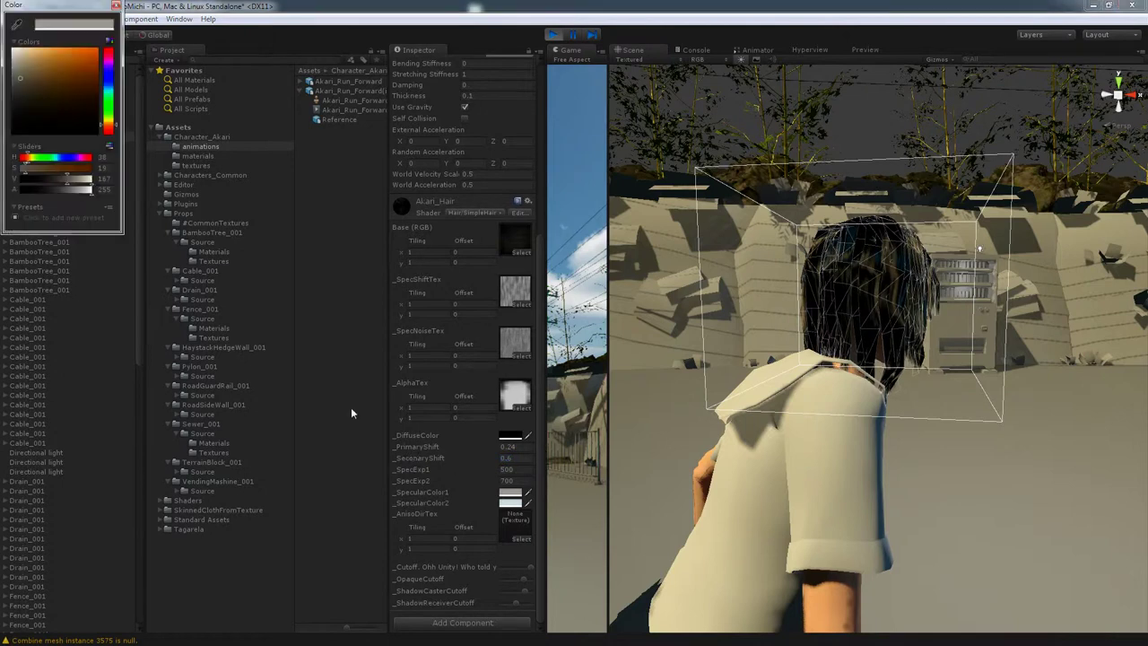
pyautogui.moveTo(24, 99); pyautogui.dragTo(24, 103)
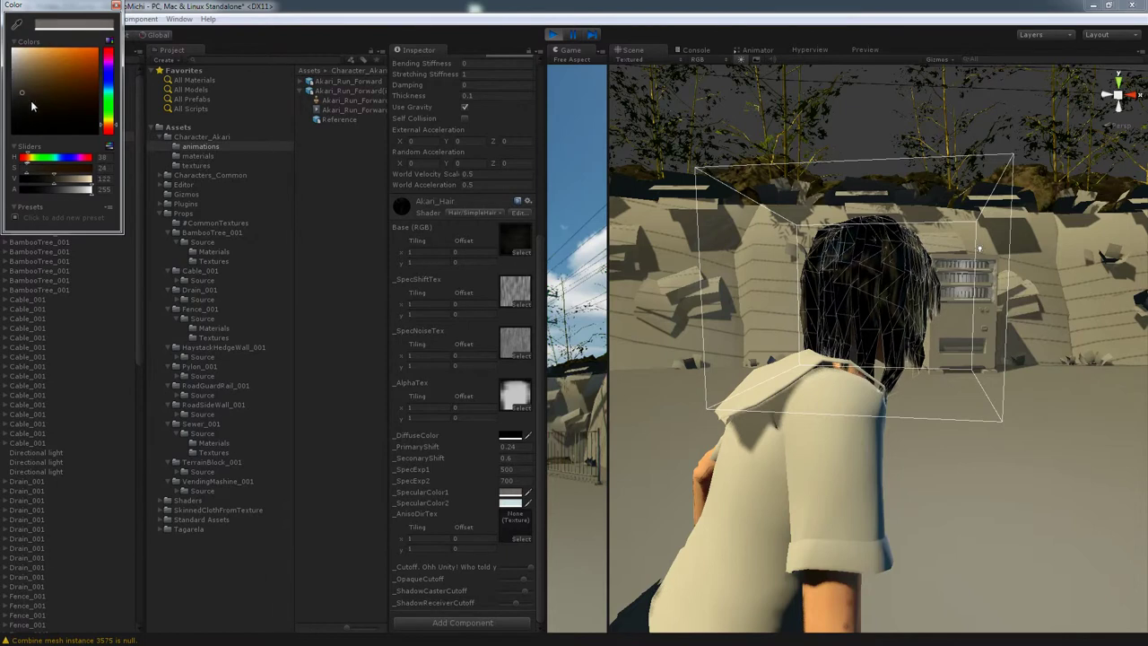
pyautogui.click(116, 6)
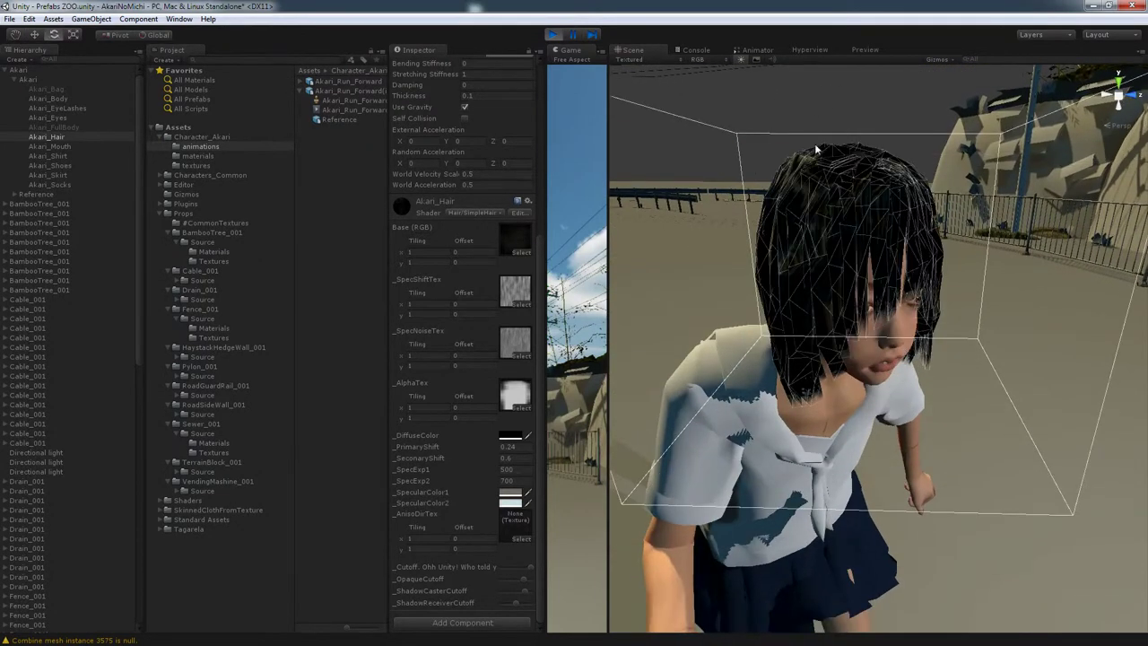
pyautogui.click(827, 107)
# Select Akari and turn her around her vertical axis in a zoomed-out Scene view.
pyautogui.moveTo(941, 331); pyautogui.dragTo(967, 380, button='middle')
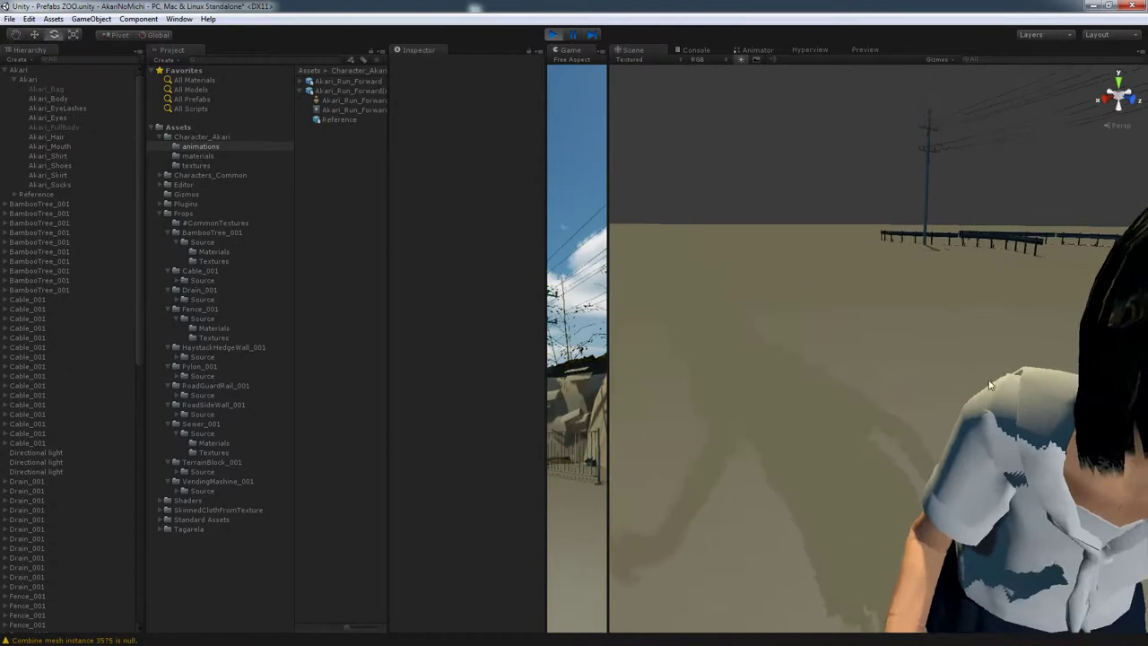
pyautogui.keyDown('alt'); pyautogui.moveTo(967, 380); pyautogui.dragTo(847, 382); pyautogui.keyUp('alt')
pyautogui.press('e')
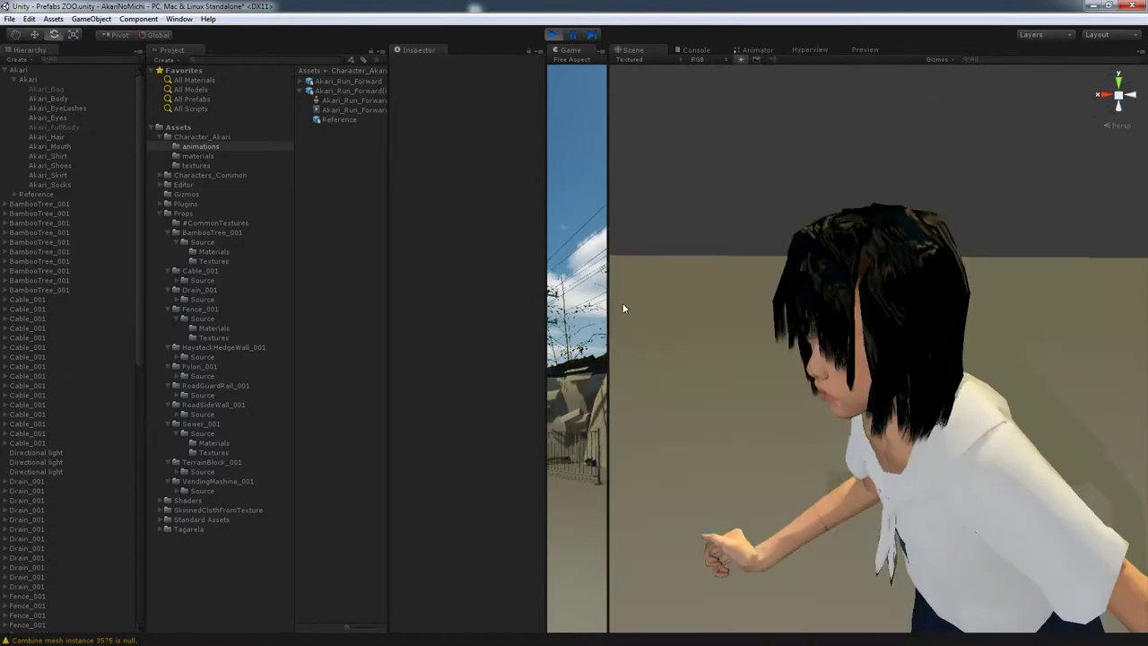
pyautogui.click(19, 71)
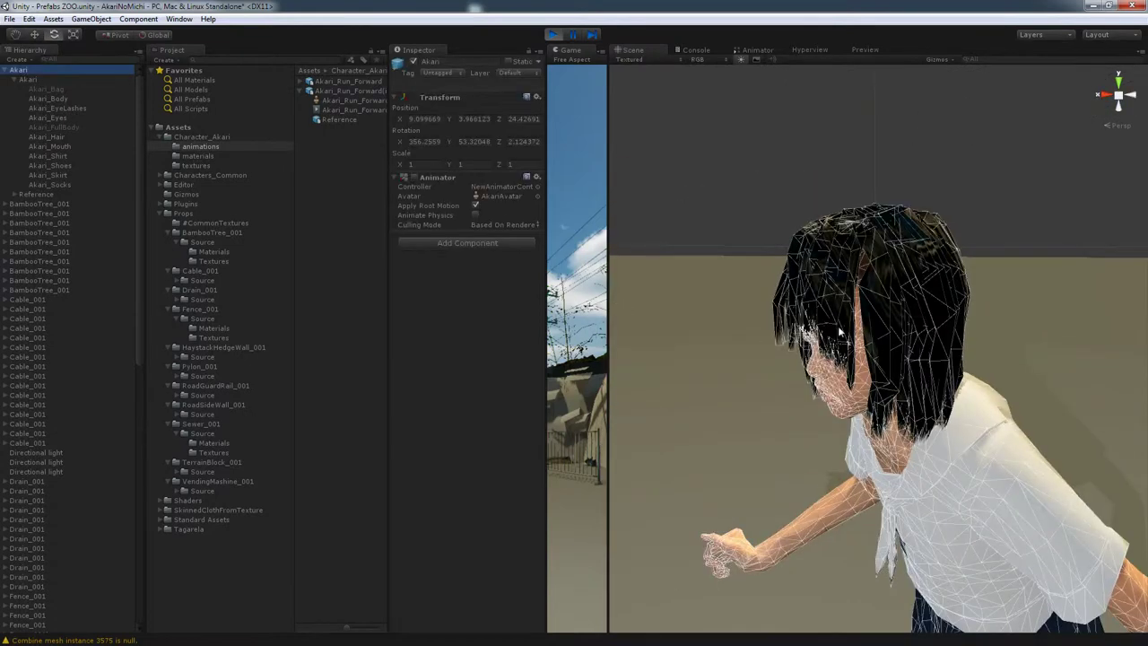
pyautogui.scroll(-5, 839, 332)
pyautogui.scroll(-5, 851, 336)
pyautogui.moveTo(880, 505)
pyautogui.mouseDown()
pyautogui.moveTo(952, 499)
pyautogui.moveTo(843, 443)
pyautogui.moveTo(720, 440)
pyautogui.mouseUp()
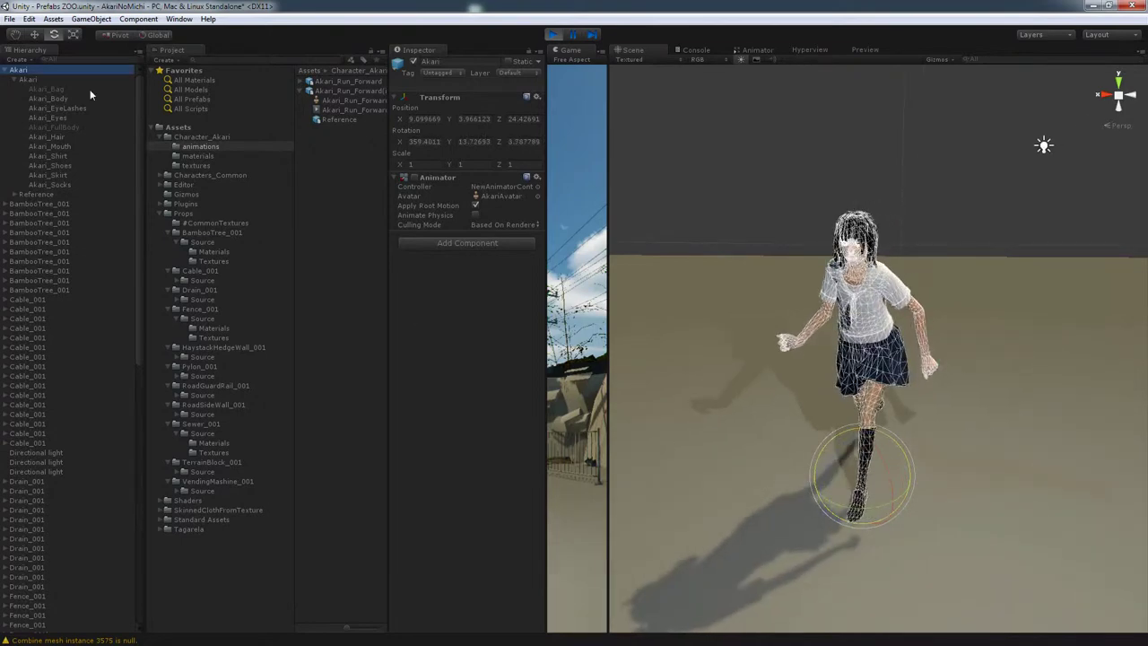
# Re-enable the Animator so Akari runs again and spin her to about 264°.
pyautogui.click(414, 176)
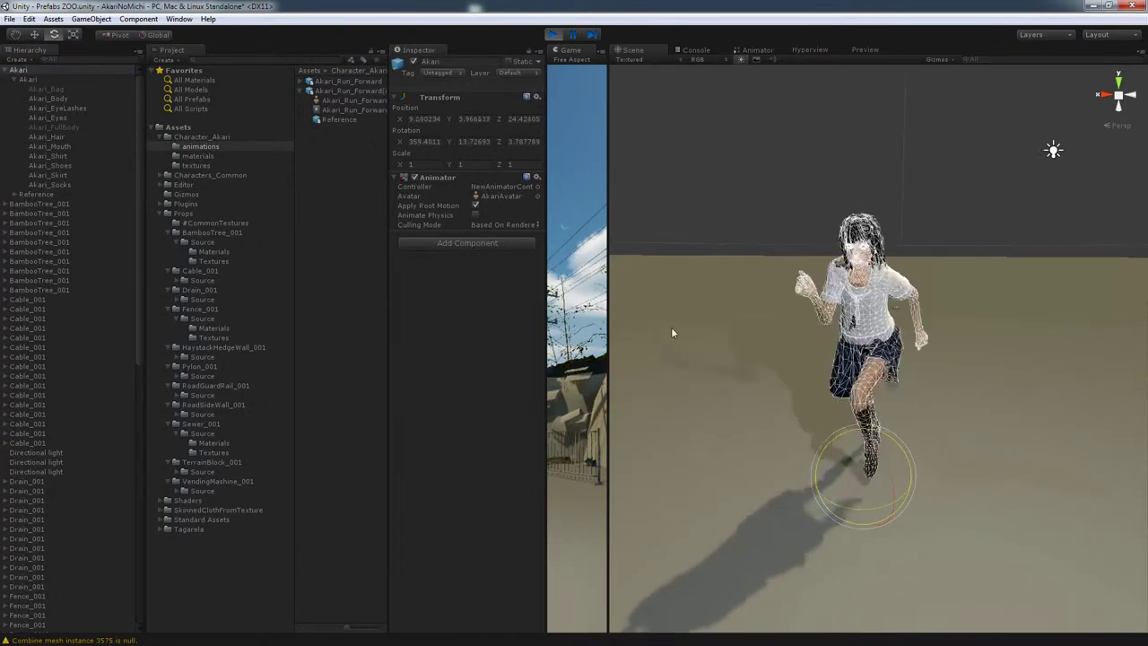
pyautogui.moveTo(1043, 401); pyautogui.dragTo(865, 502, button='right')
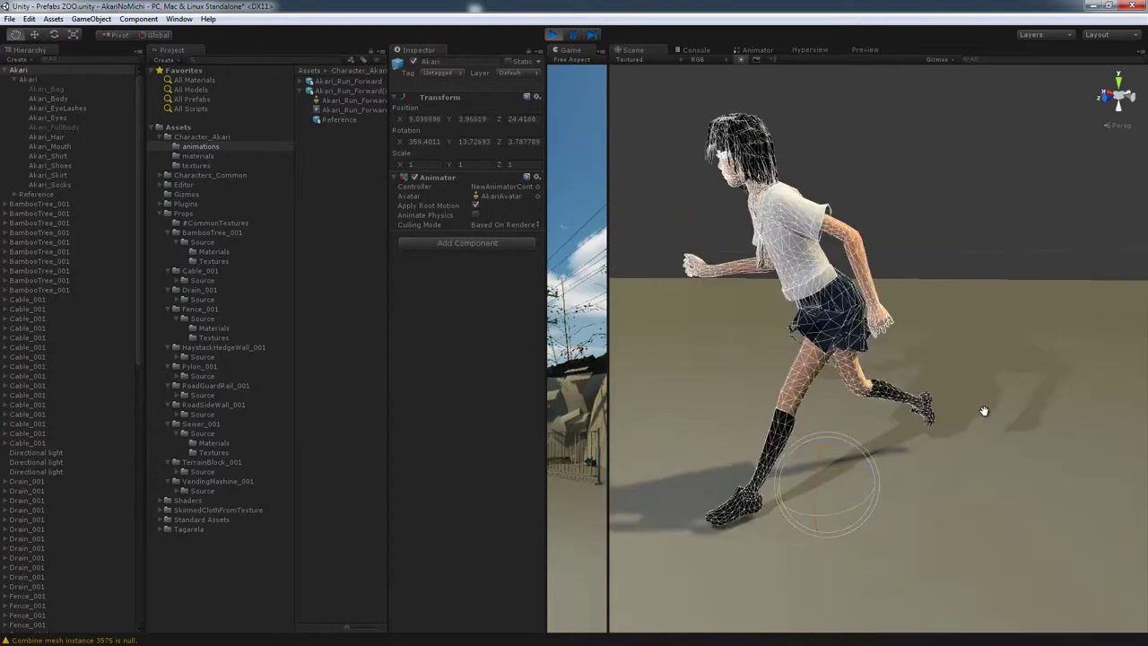
pyautogui.moveTo(864, 502)
pyautogui.mouseDown()
pyautogui.moveTo(1093, 473)
pyautogui.moveTo(898, 477)
pyautogui.moveTo(1115, 452)
pyautogui.moveTo(879, 473)
pyautogui.moveTo(733, 469)
pyautogui.moveTo(1015, 470)
pyautogui.moveTo(854, 481)
pyautogui.moveTo(981, 484)
pyautogui.moveTo(823, 385)
pyautogui.mouseUp()
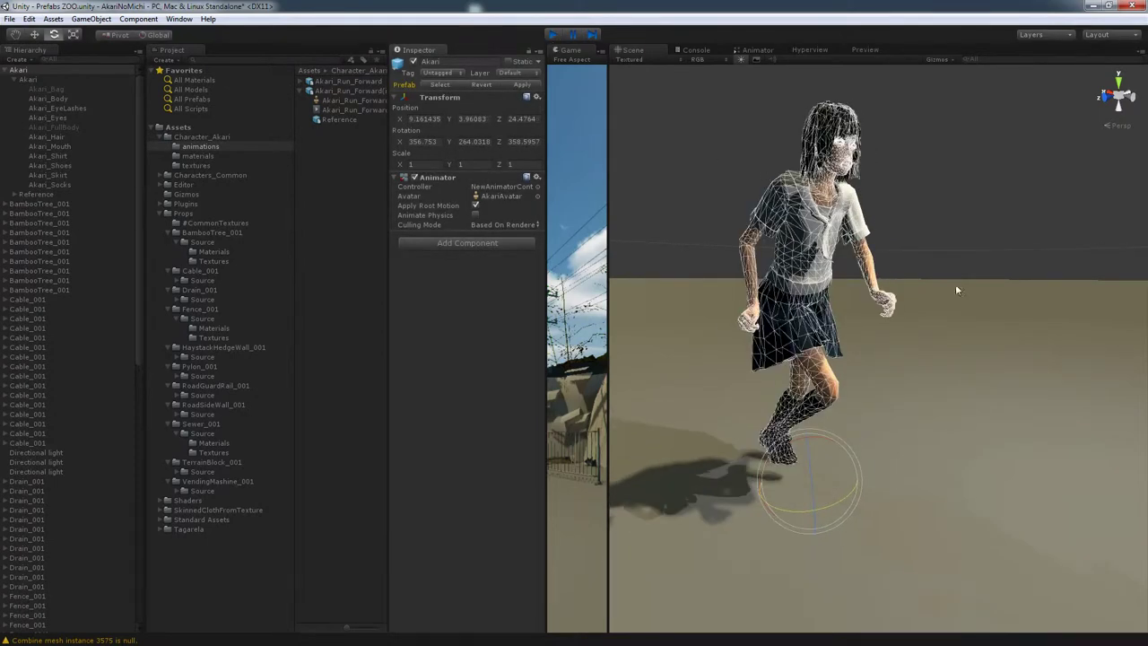
# Exit Play mode and frame Akari's full body against the wall in the Scene view.
pyautogui.hotkey('ctrl', 'p')
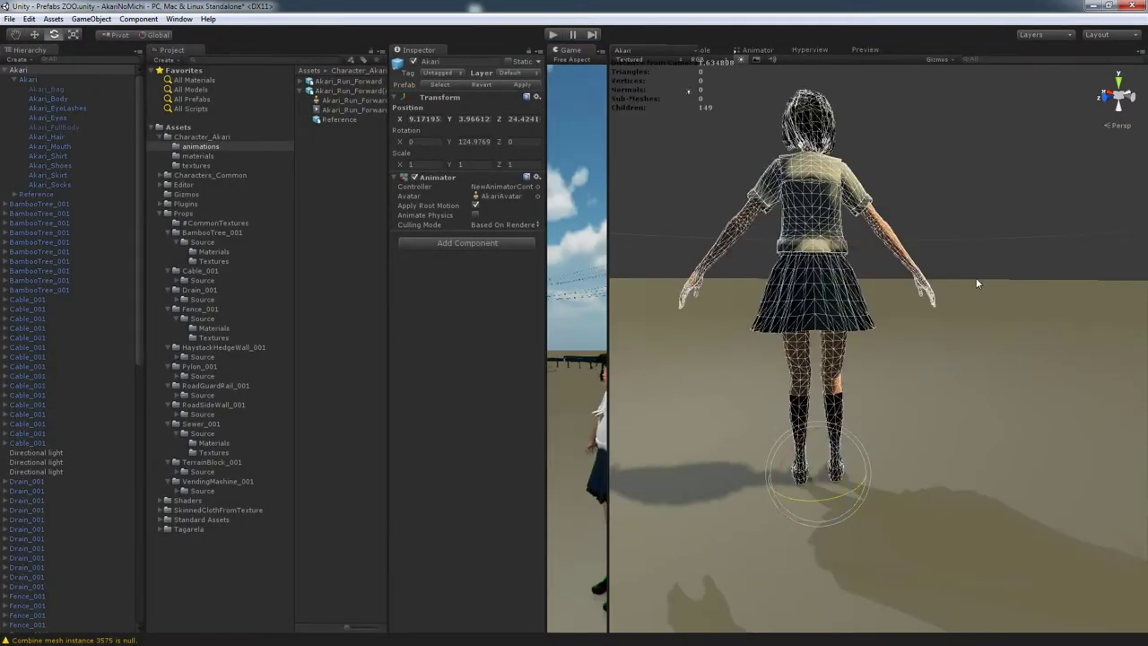
pyautogui.moveTo(884, 248); pyautogui.dragTo(945, 291, button='right')
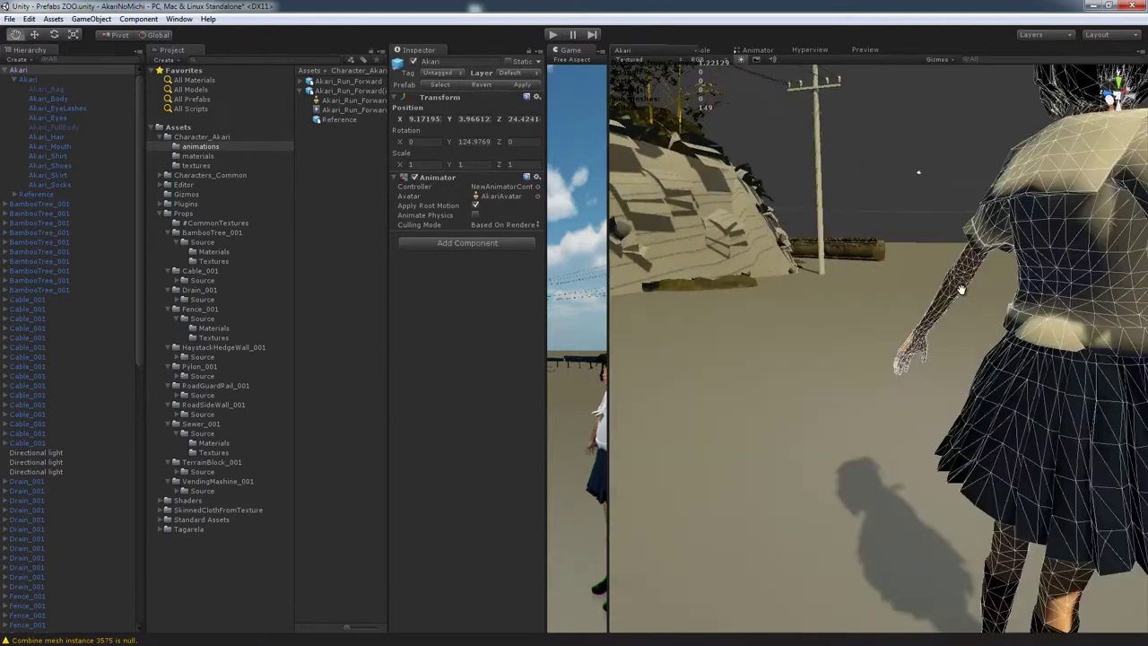
pyautogui.moveTo(945, 292); pyautogui.dragTo(938, 300, button='middle')
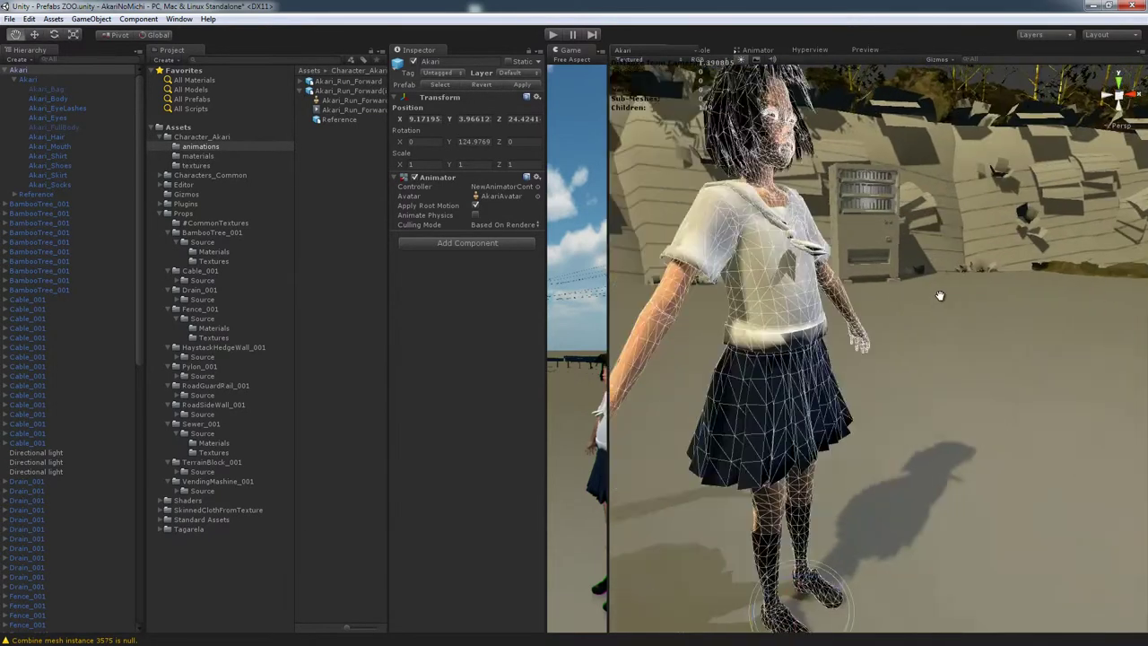
pyautogui.moveTo(938, 299); pyautogui.dragTo(960, 296, button='right')
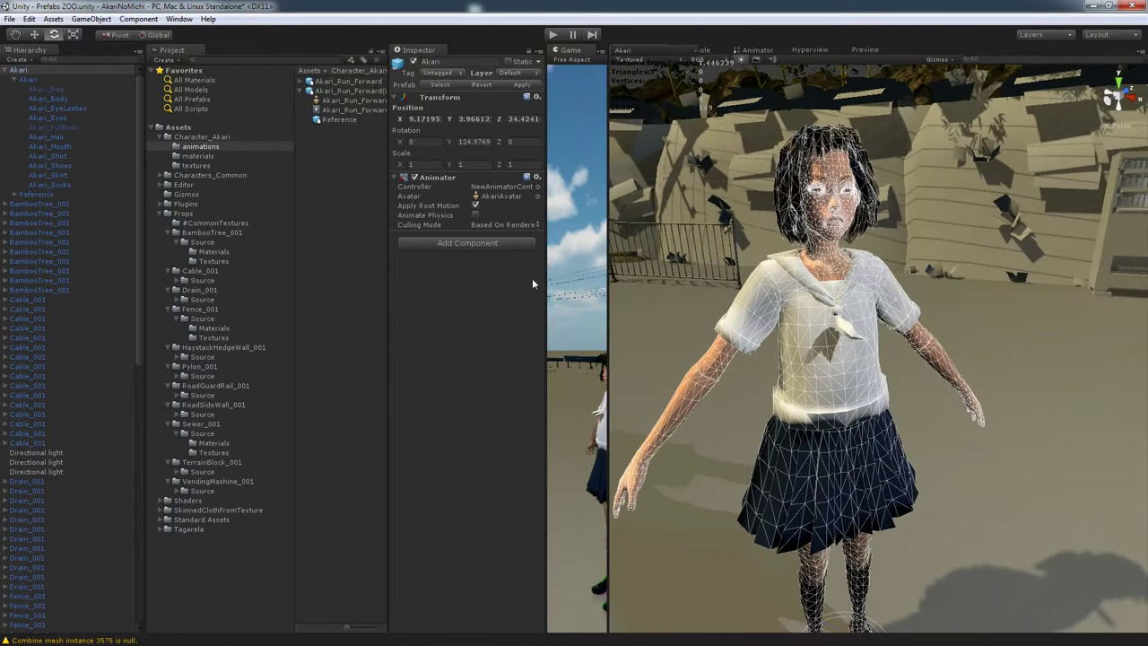
# Select Akari_Skirt and widen the Inspector so its Skinned Cloth From Texture names show fully.
pyautogui.click(60, 173)
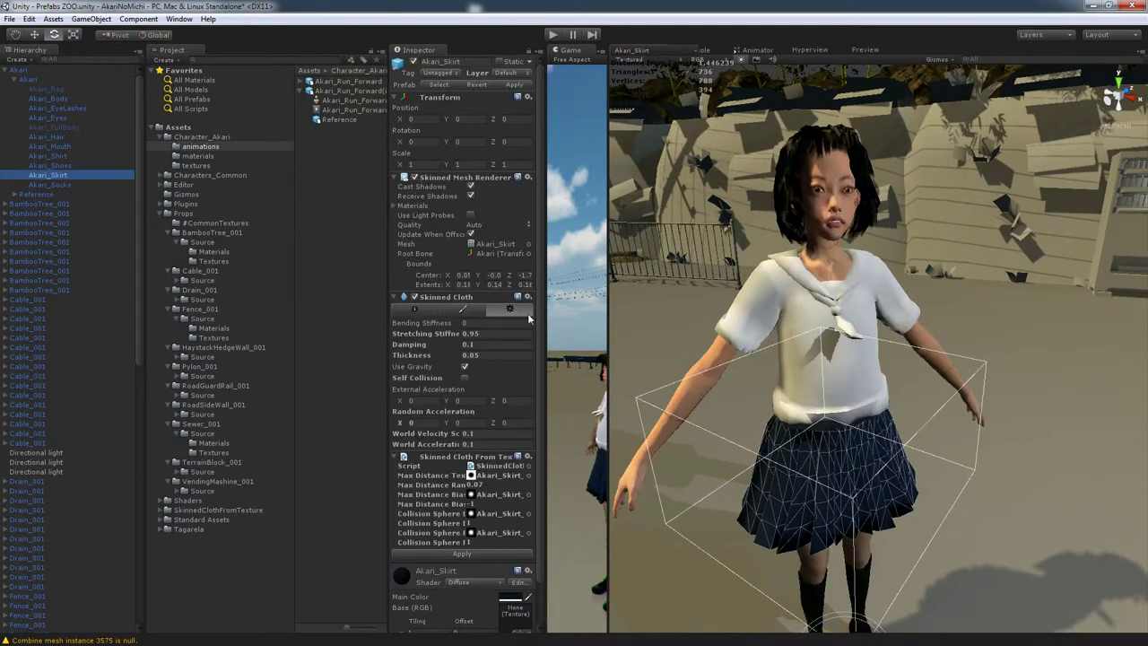
pyautogui.scroll(-3, 539, 303)
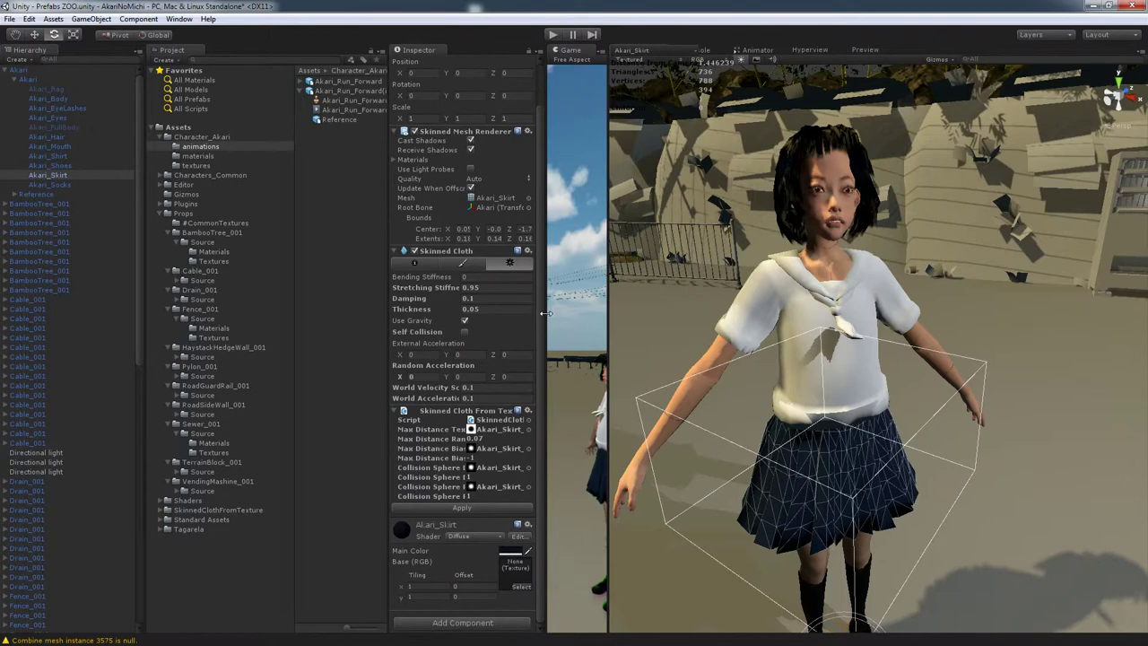
pyautogui.moveTo(545, 313); pyautogui.dragTo(672, 314)
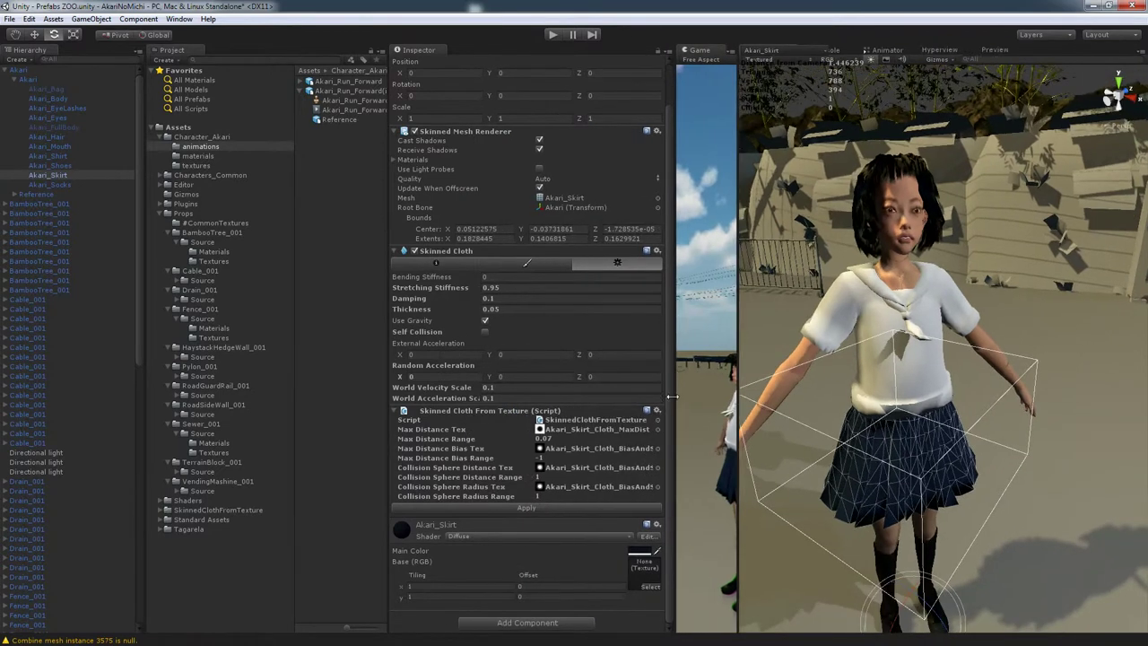
pyautogui.moveTo(669, 369); pyautogui.dragTo(690, 389)
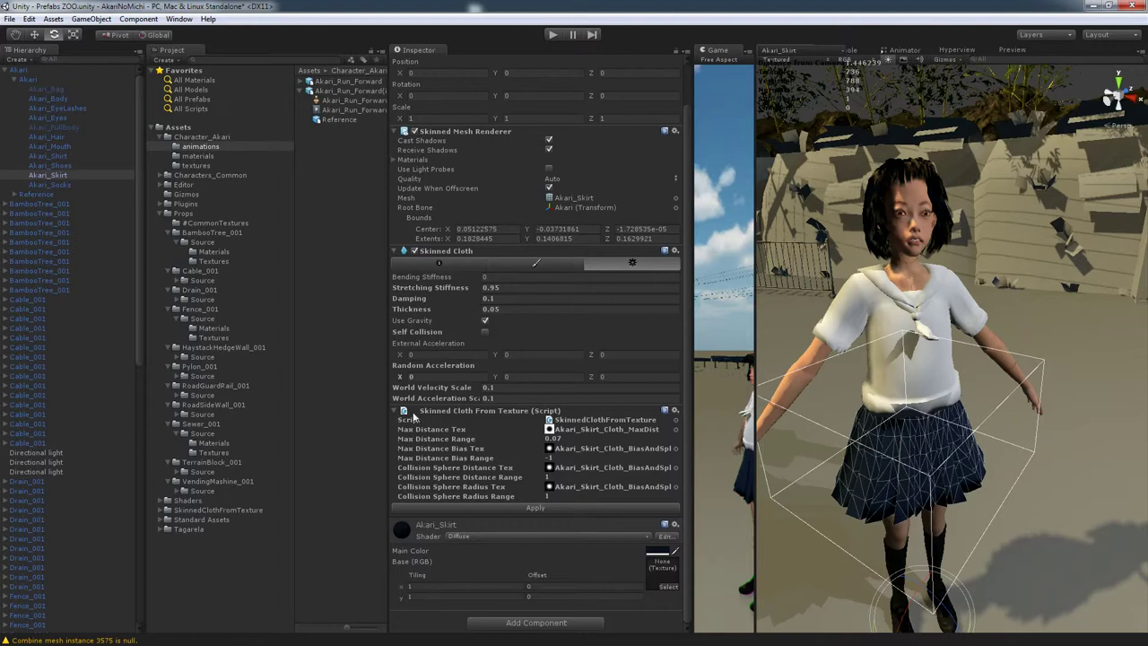
# Preview the Akari_Skirt_Cloth_BiasAndSphere and Akari_Skirt_Cloth_MaxDist textures with full asset names shown.
pyautogui.click(587, 450)
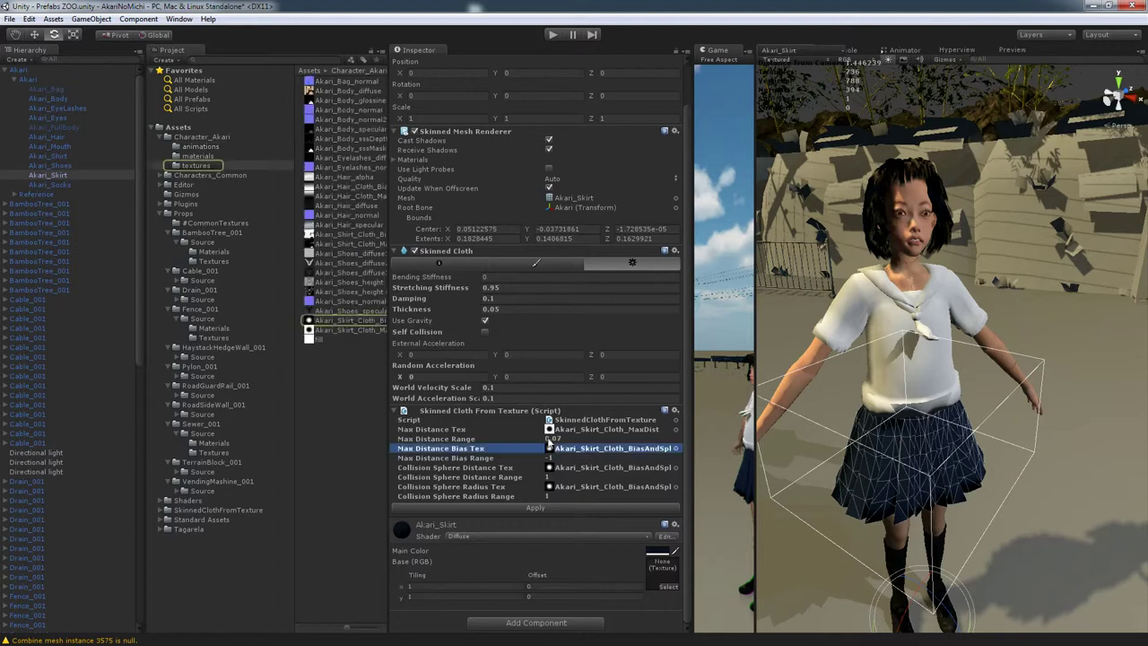
pyautogui.click(346, 323)
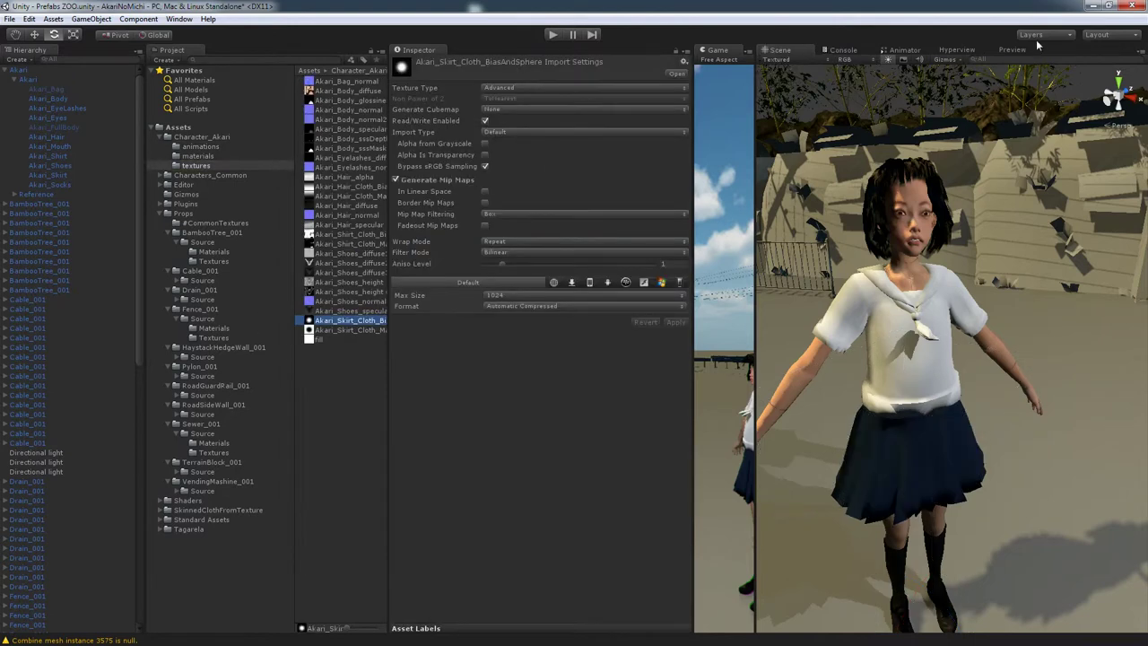
pyautogui.click(1016, 49)
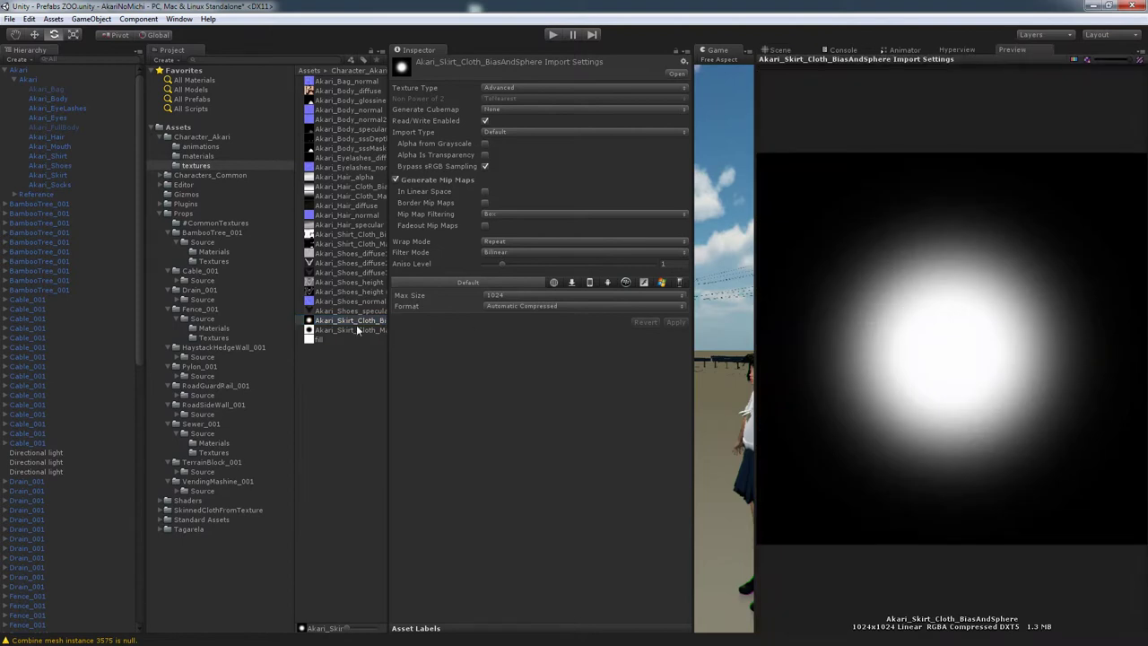
pyautogui.click(355, 330)
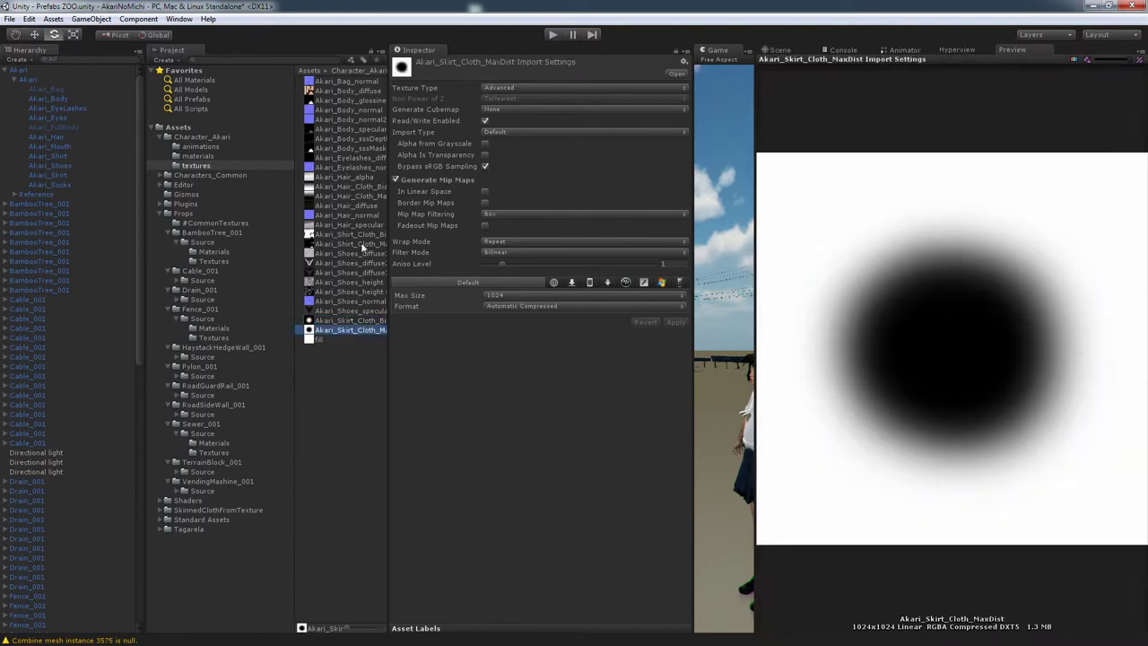
pyautogui.moveTo(389, 226); pyautogui.dragTo(477, 227)
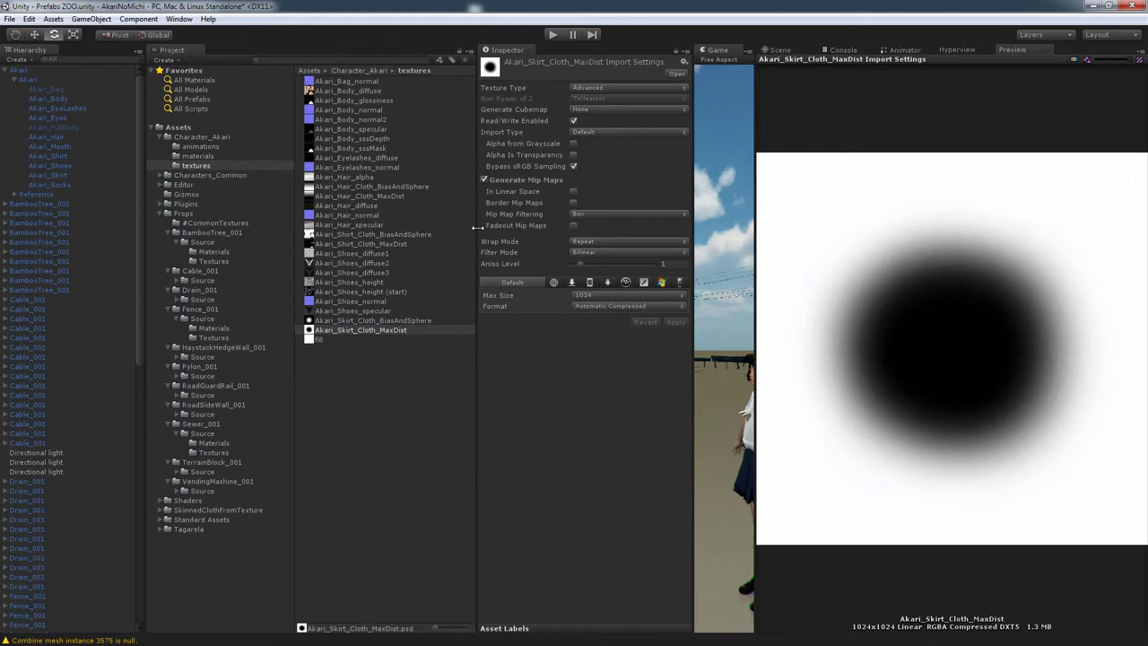
# Preview the Akari_Shirt_Cloth MaxDist and BiasAndSphere textures and Akari_Hair_Cloth_BiasAndSphere.
pyautogui.click(355, 244)
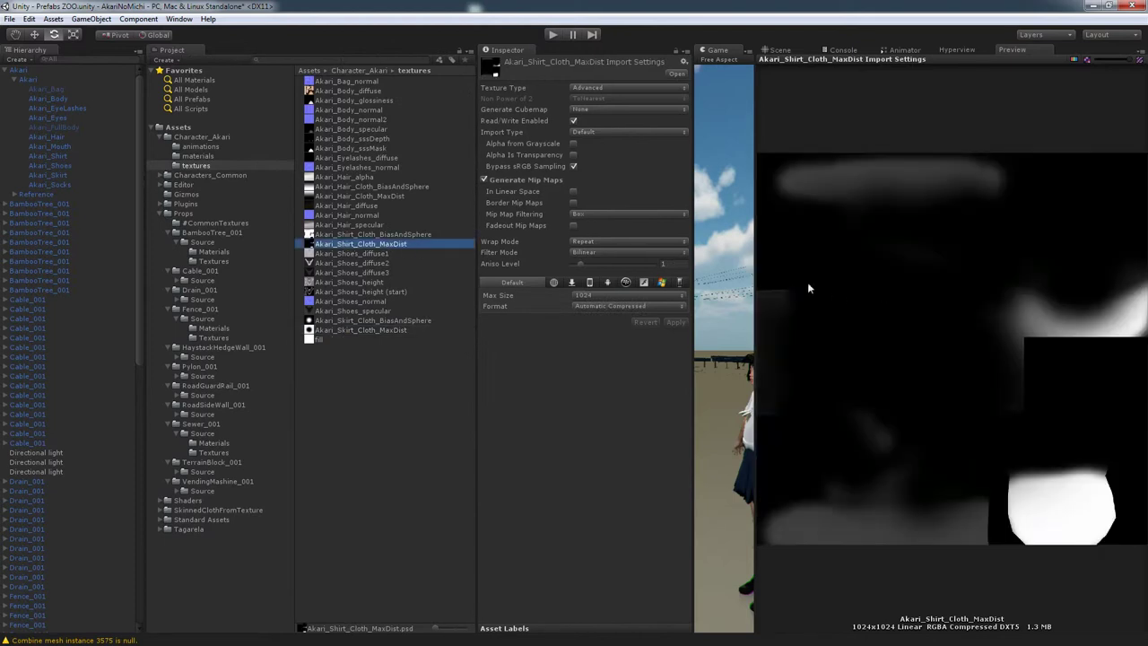
pyautogui.click(388, 235)
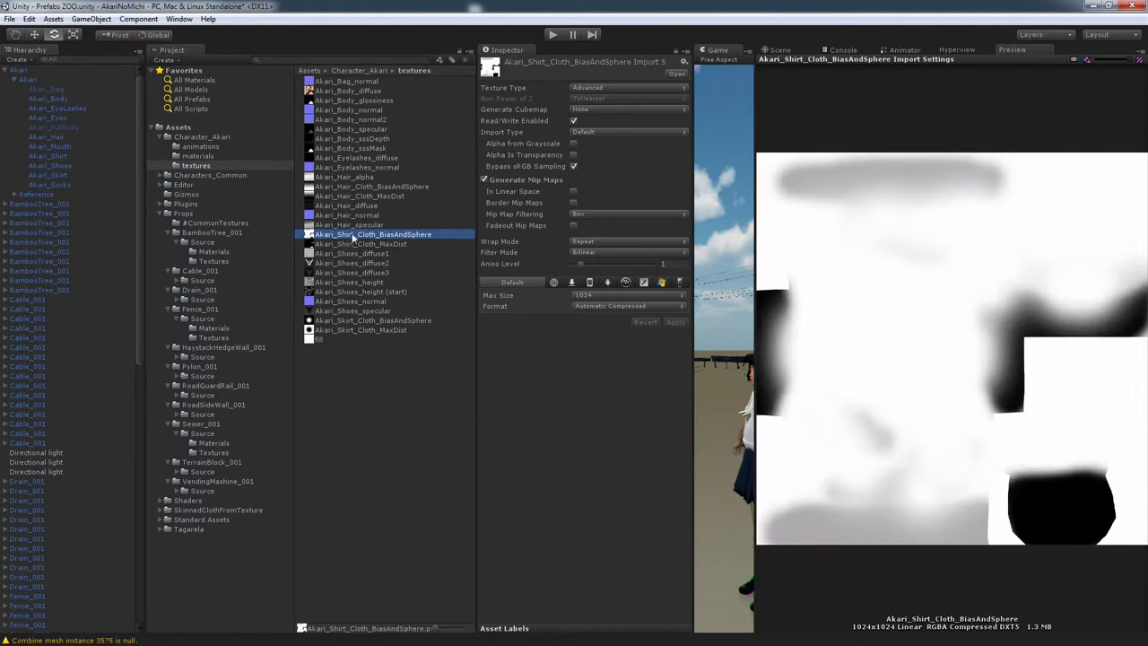
pyautogui.click(345, 189)
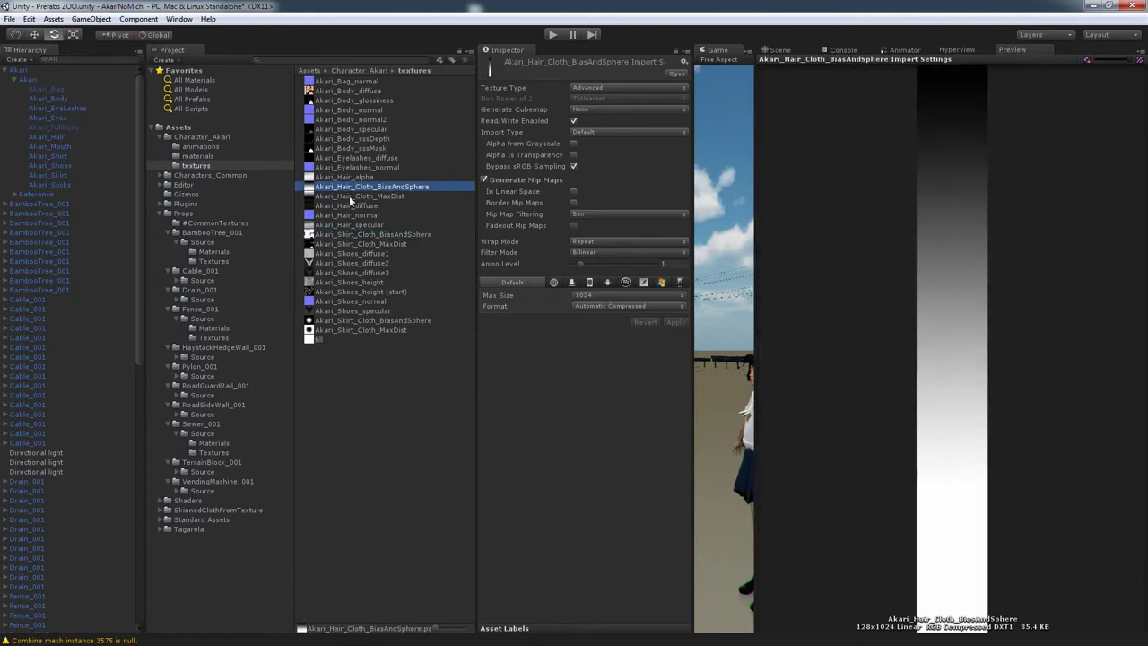
pyautogui.click(362, 196)
pyautogui.click(362, 186)
# Preview the Akari_Hair alpha, diffuse, normal and specular textures, then the whole Akari character and Akari_Bag.
pyautogui.click(360, 177)
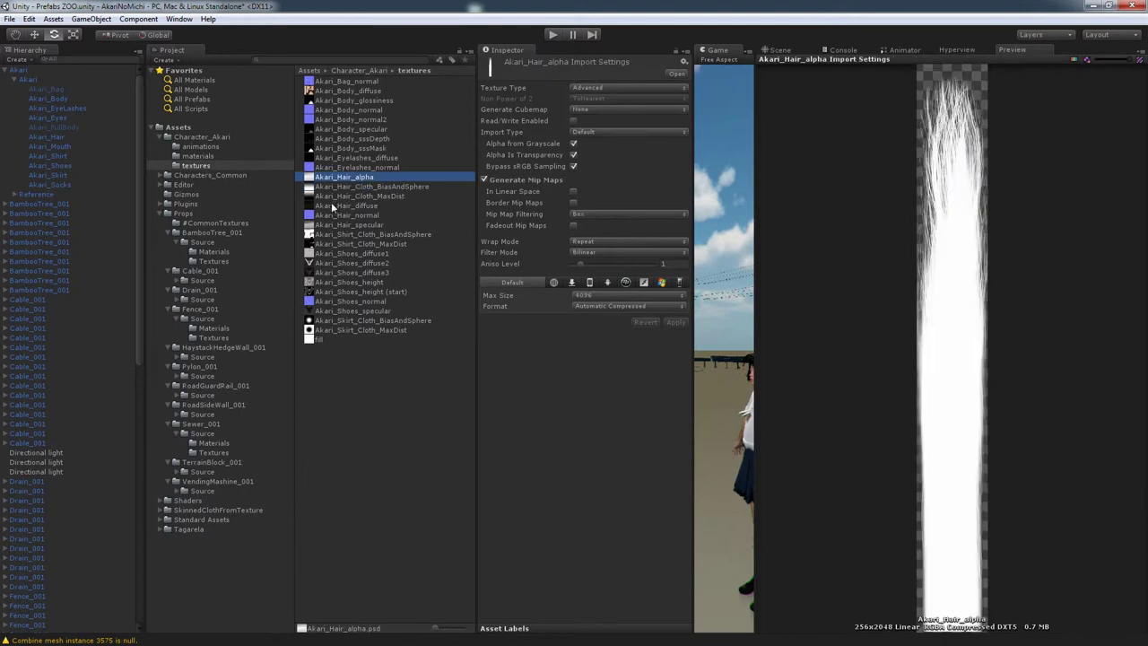
pyautogui.click(357, 208)
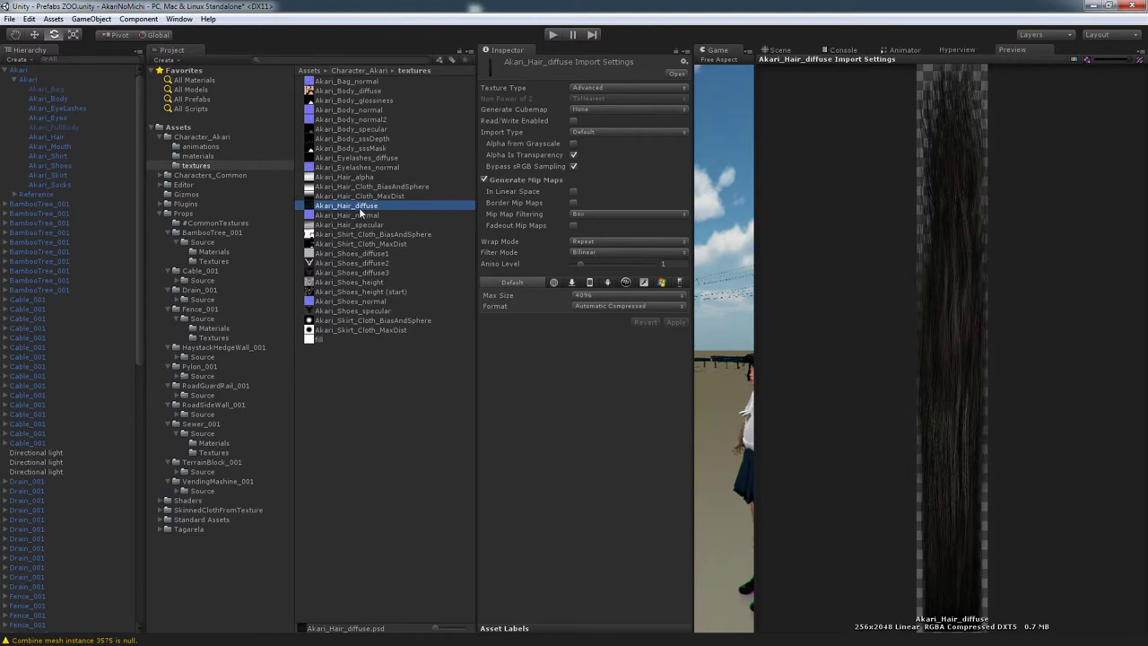
pyautogui.click(356, 217)
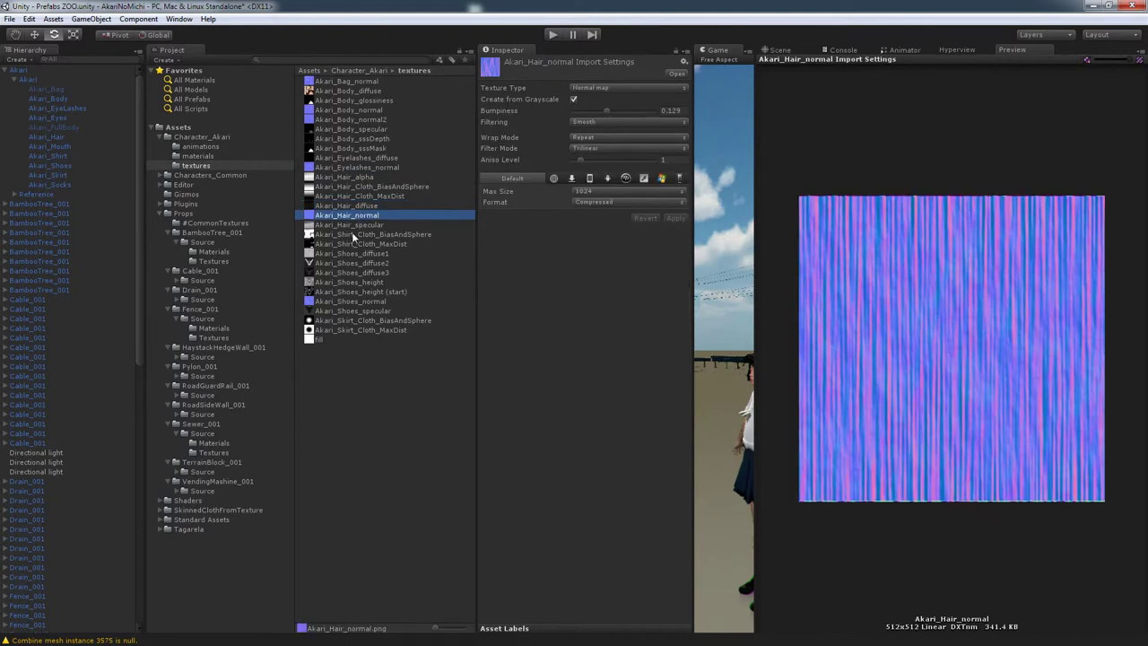
pyautogui.click(352, 227)
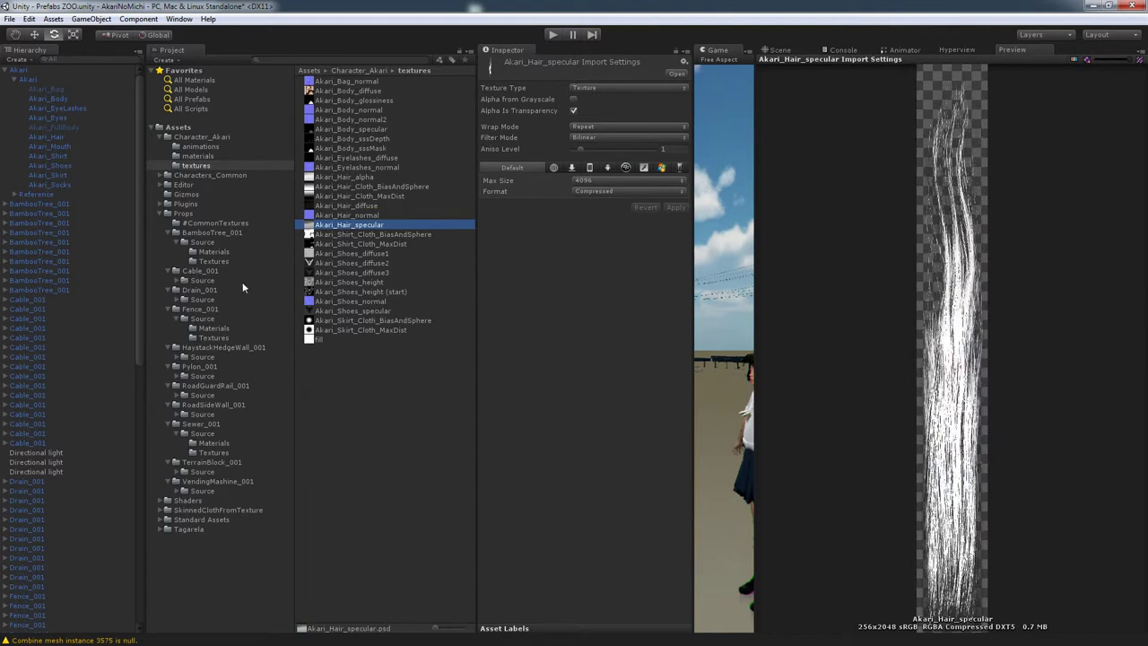
pyautogui.click(16, 72)
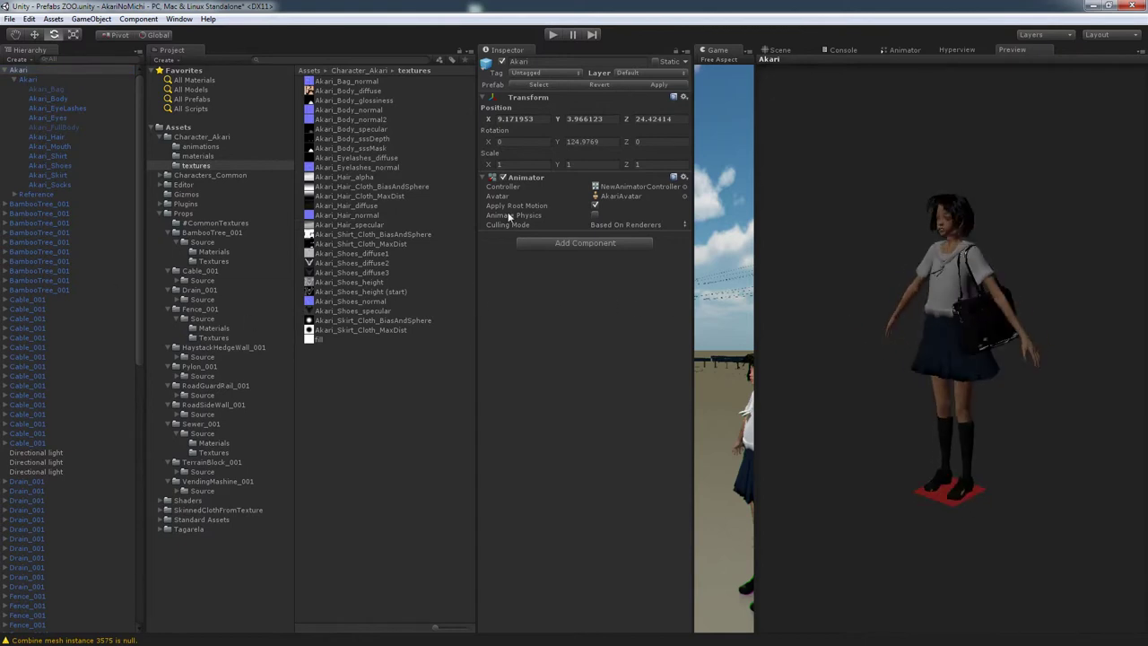
pyautogui.click(59, 87)
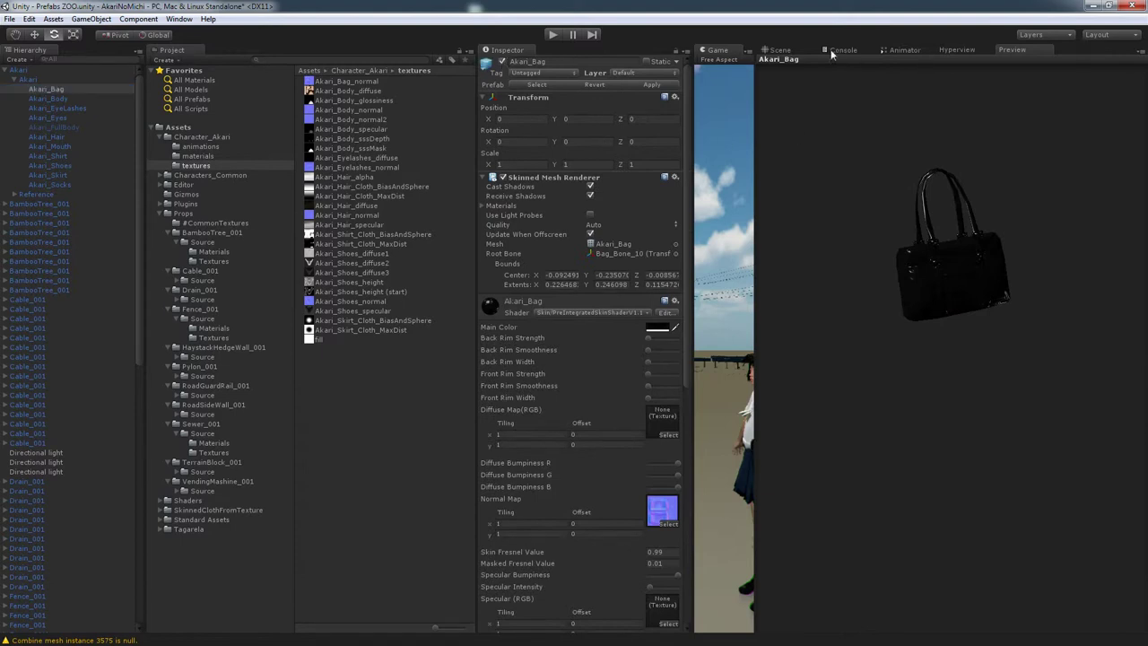
# Return to the Scene view and orbit around Akari's side and back.
pyautogui.click(782, 51)
pyautogui.moveTo(928, 231)
pyautogui.mouseDown(button='right')
pyautogui.moveTo(994, 281)
pyautogui.moveTo(1012, 251)
pyautogui.mouseUp(button='right')
pyautogui.click(965, 178)
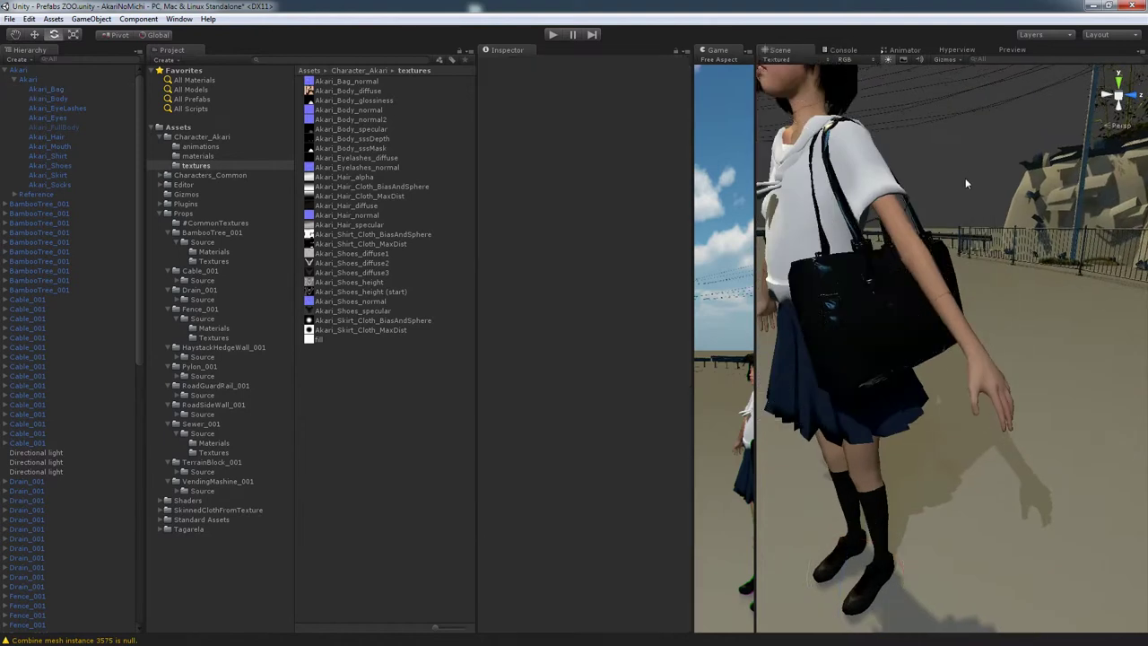
pyautogui.scroll(5, 921, 287)
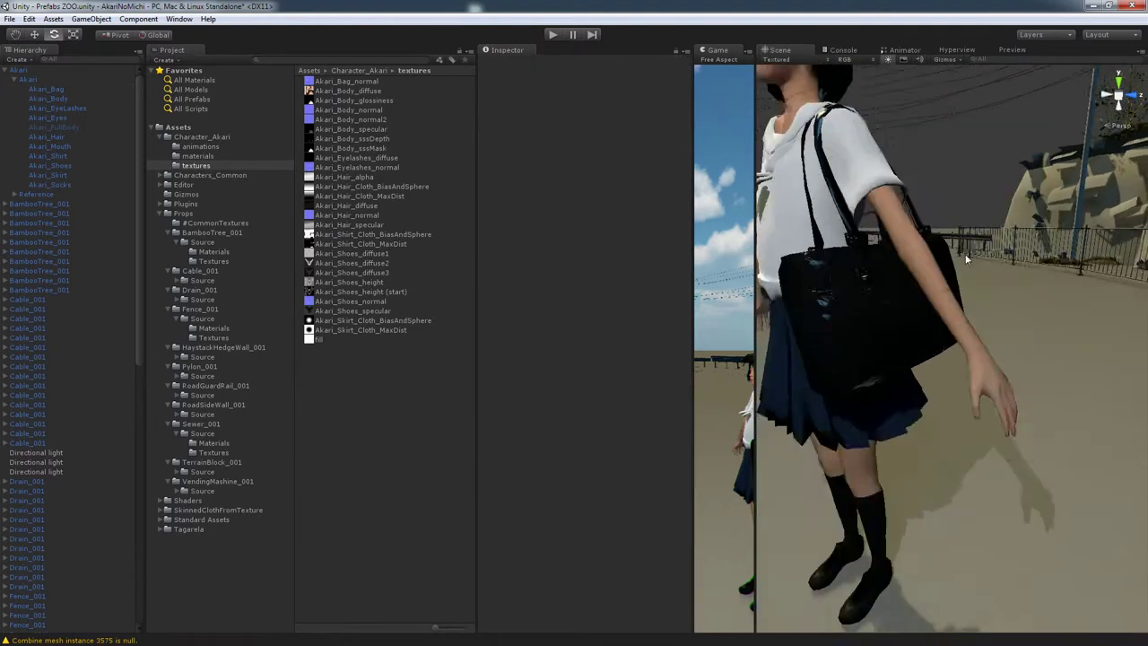
pyautogui.keyDown('alt'); pyautogui.moveTo(966, 259); pyautogui.dragTo(997, 289); pyautogui.keyUp('alt')
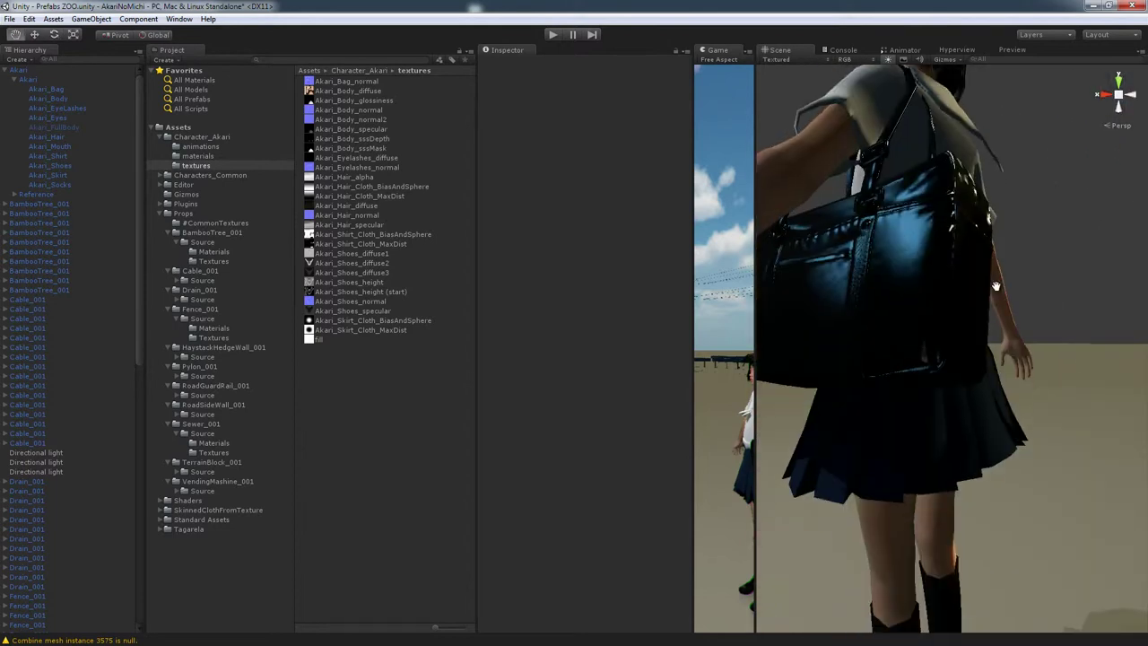
pyautogui.click(956, 294)
pyautogui.keyDown('alt'); pyautogui.moveTo(955, 294); pyautogui.dragTo(983, 303); pyautogui.keyUp('alt')
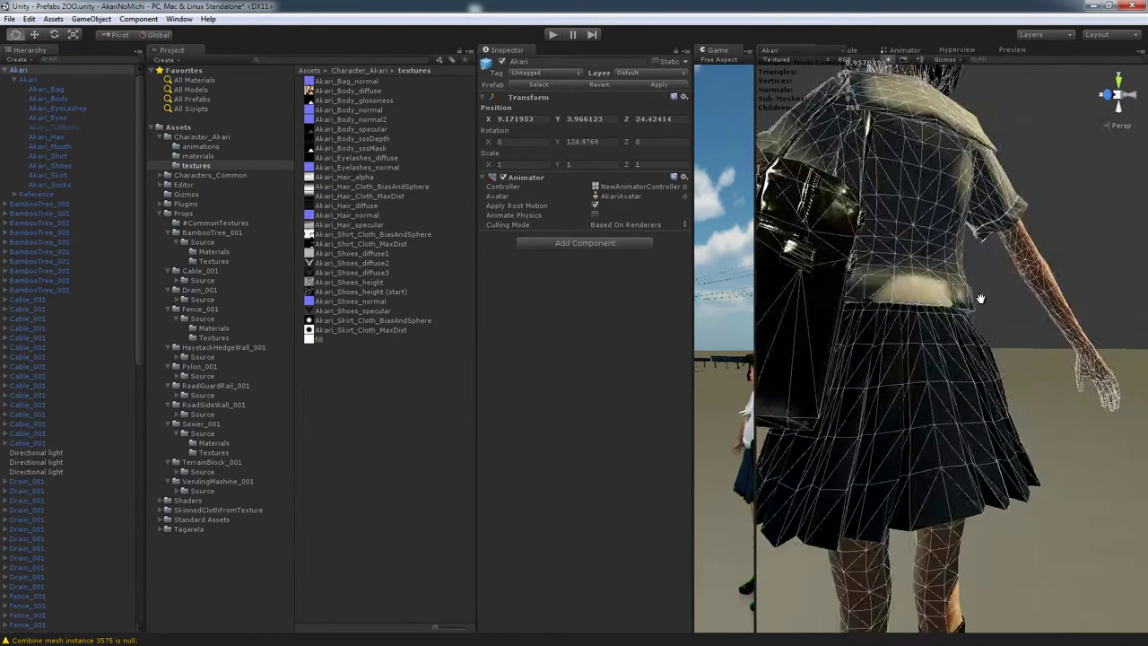
pyautogui.click(821, 174)
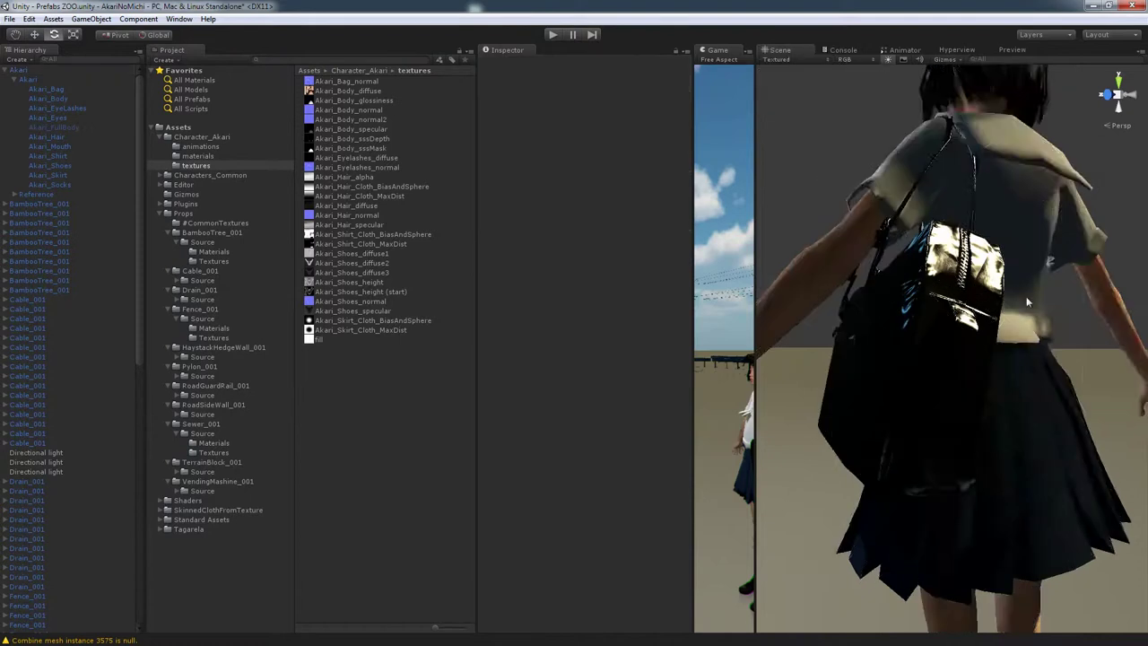
# Get a close-up of the schoolbag at Akari's side and select Akari_Bag to show its material.
pyautogui.keyDown('alt'); pyautogui.moveTo(1026, 296); pyautogui.dragTo(970, 299); pyautogui.keyUp('alt')
pyautogui.moveTo(970, 298); pyautogui.dragTo(1000, 332, button='middle')
pyautogui.keyDown('alt'); pyautogui.moveTo(1075, 274); pyautogui.dragTo(1001, 381); pyautogui.keyUp('alt')
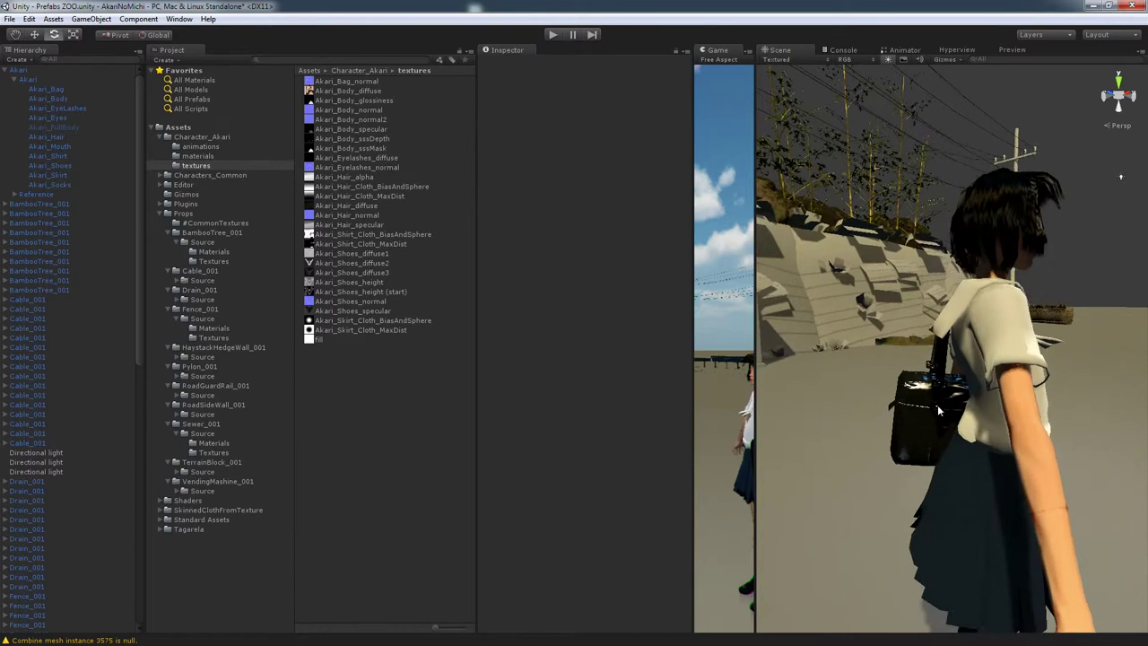
pyautogui.click(937, 405)
pyautogui.click(917, 427)
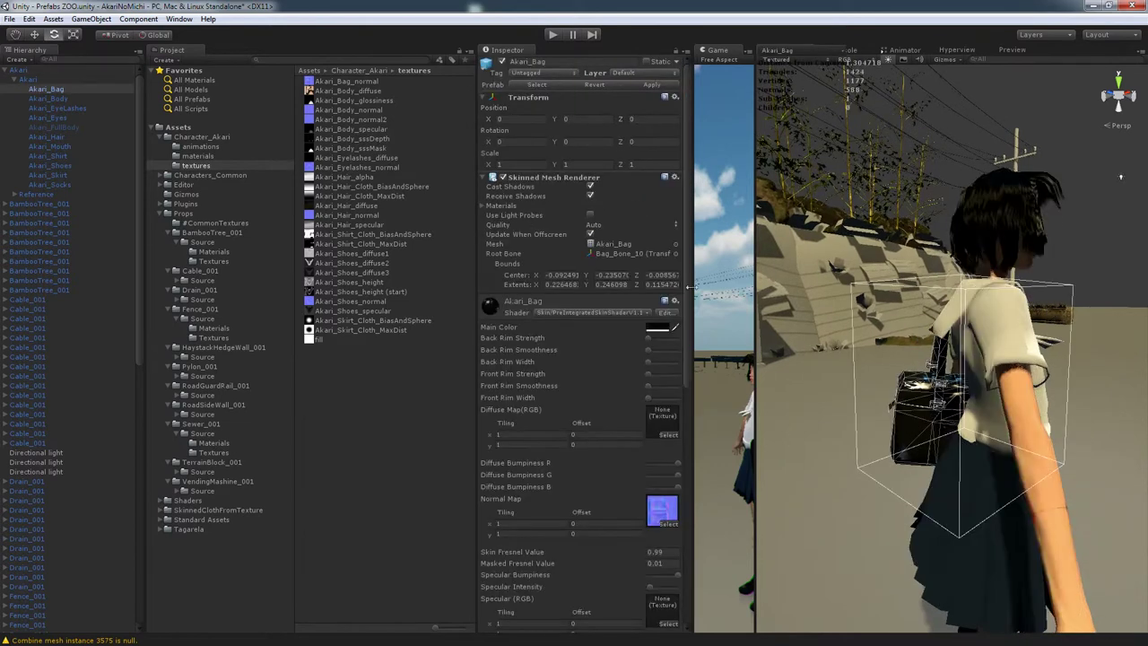
# Frame Akari's shoes and set the shoe material's shader to PreIntegratedSkinShaderV1.1_SM5.
pyautogui.moveTo(688, 288)
pyautogui.mouseDown()
pyautogui.moveTo(703, 543)
pyautogui.moveTo(704, 333)
pyautogui.mouseUp()
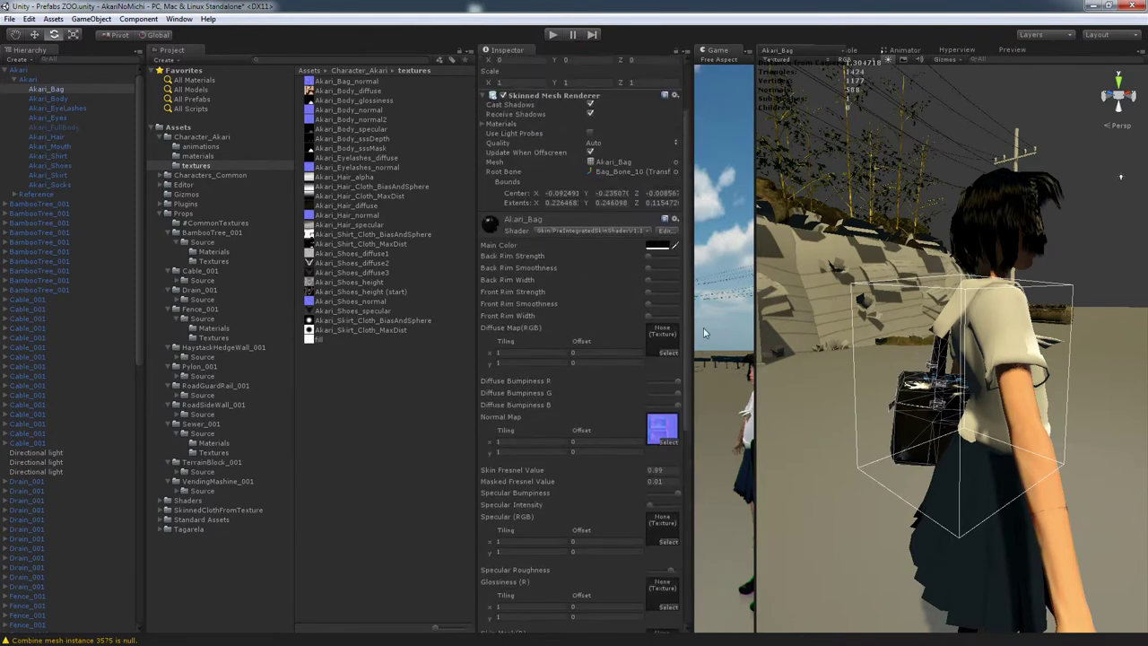
pyautogui.moveTo(899, 388); pyautogui.dragTo(842, 399, button='middle')
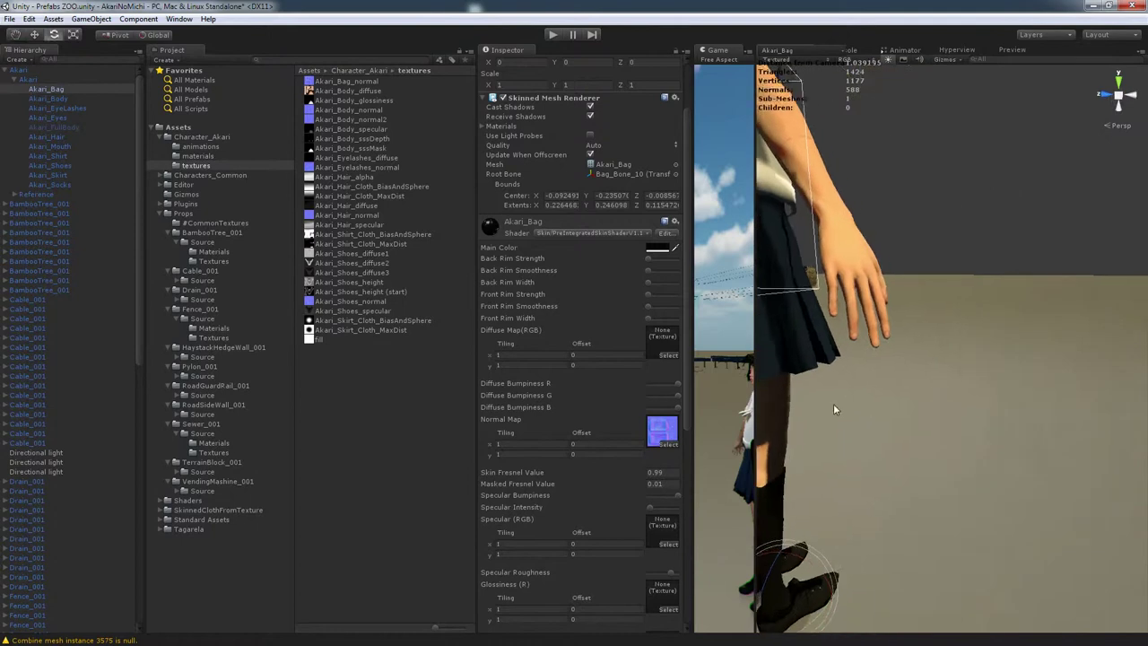
pyautogui.keyDown('alt'); pyautogui.moveTo(842, 399); pyautogui.dragTo(755, 412); pyautogui.keyUp('alt')
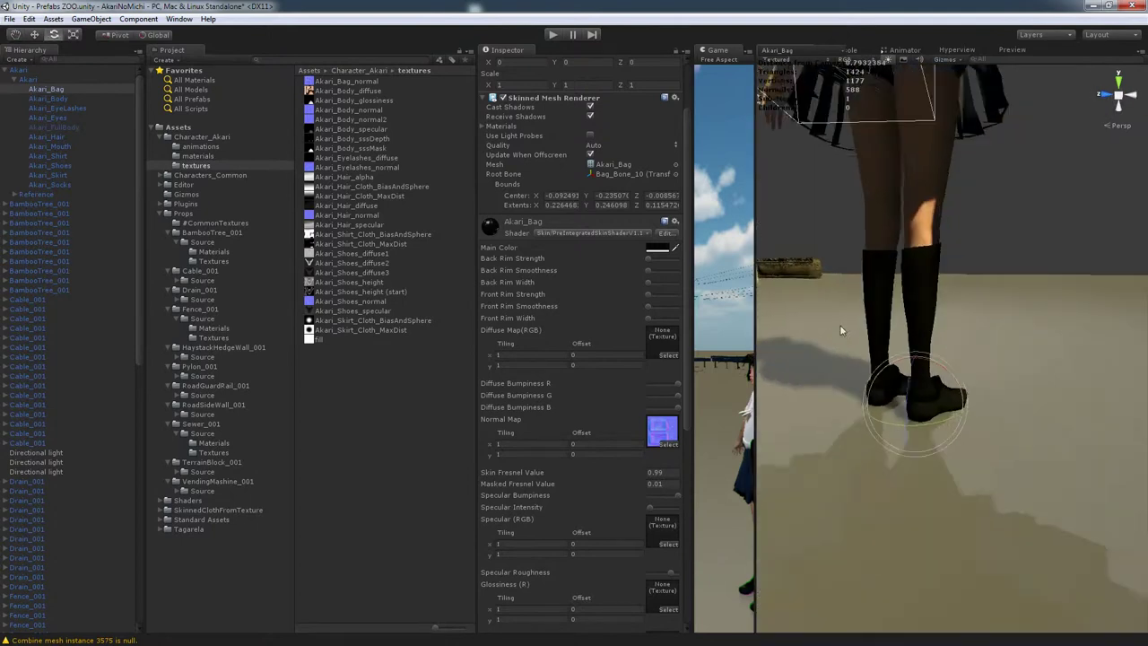
pyautogui.scroll(-5, 973, 396)
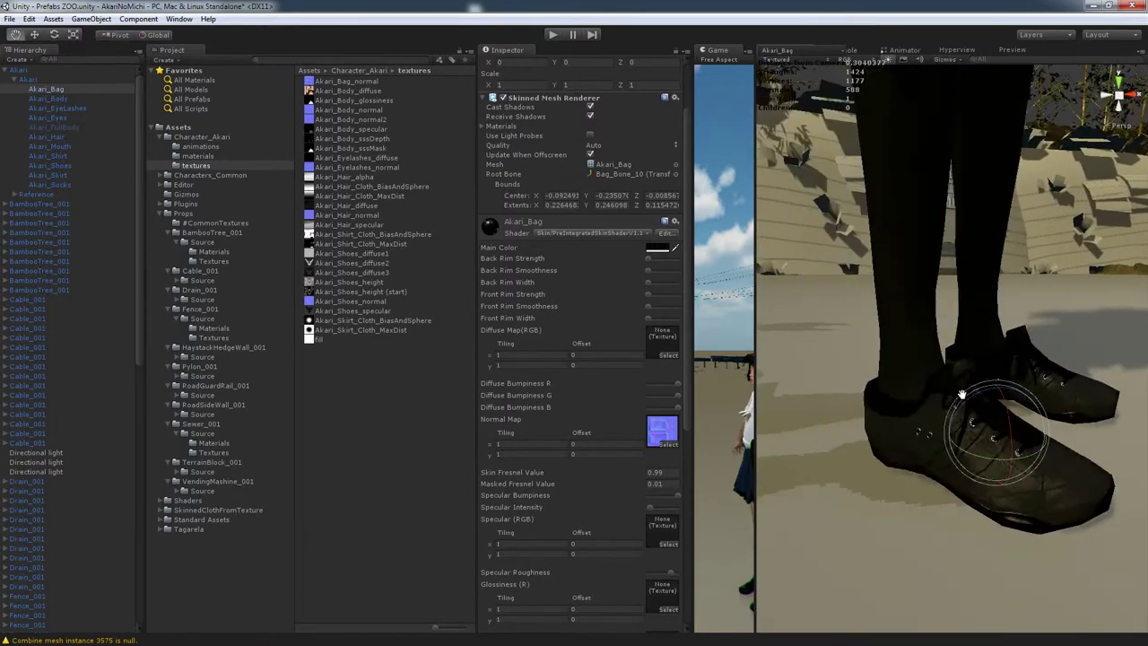
pyautogui.moveTo(1075, 486); pyautogui.dragTo(1058, 492, button='middle')
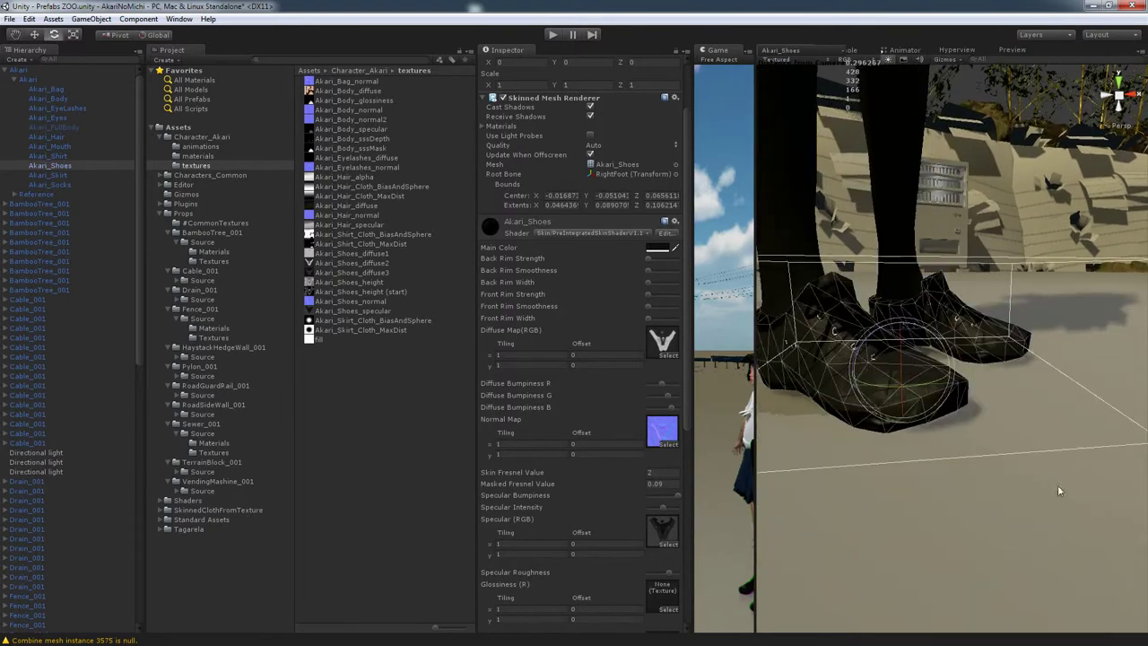
pyautogui.click(606, 233)
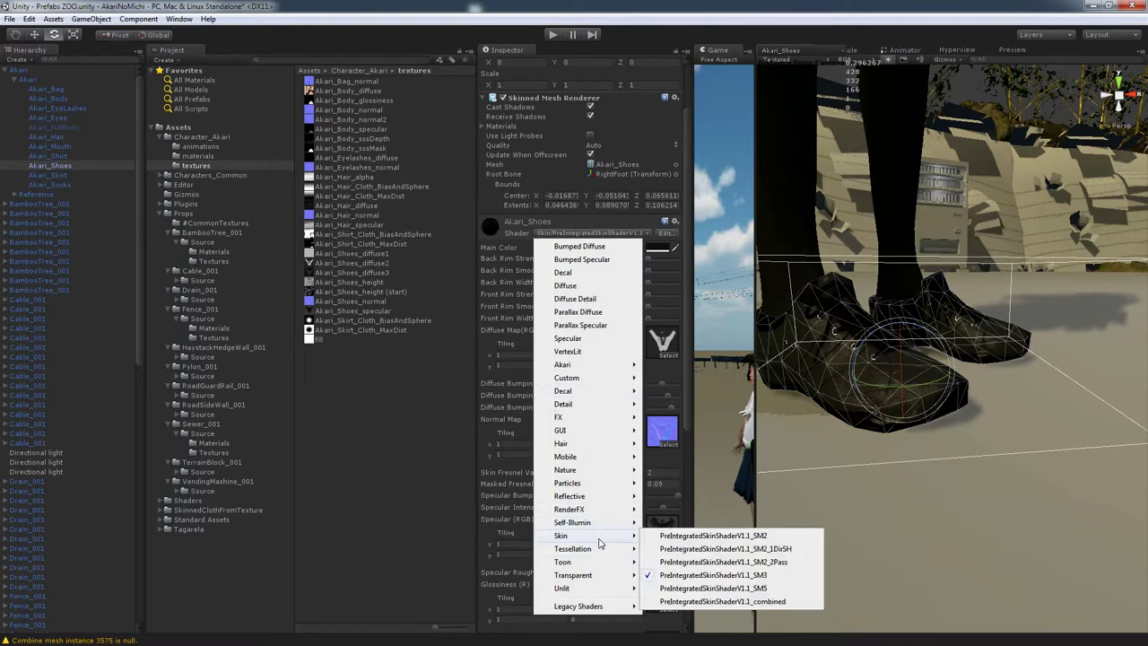
pyautogui.click(765, 588)
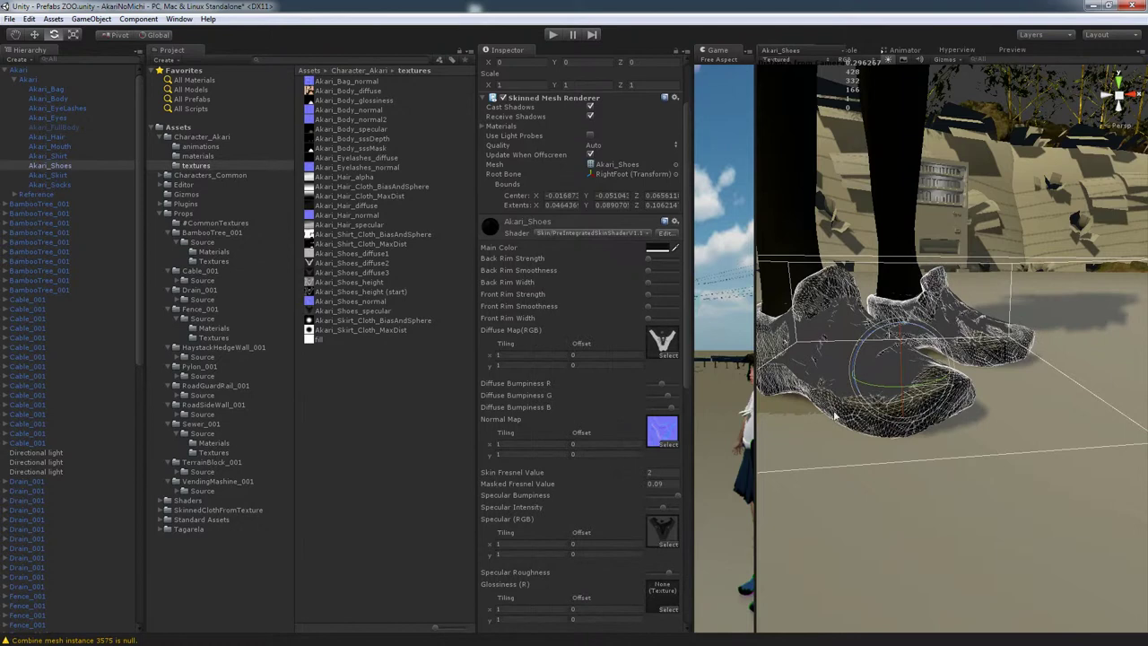
# Turn off Scene lighting, select Akari, and widen the Game view to show her full-length.
pyautogui.click(889, 60)
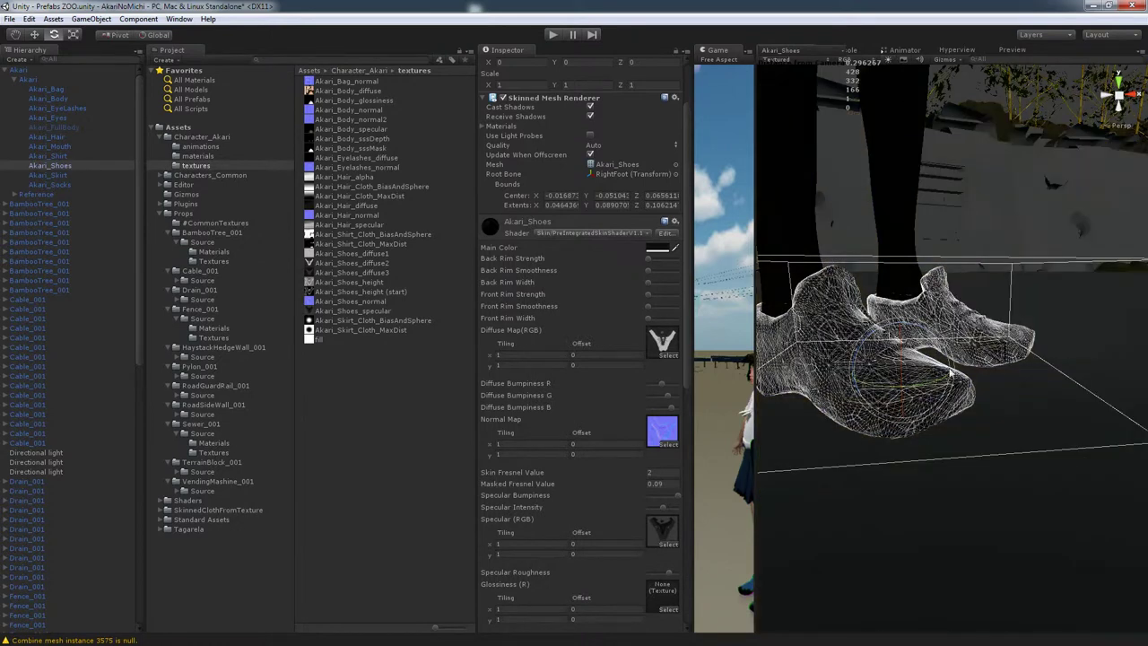
pyautogui.click(1012, 439)
pyautogui.moveTo(1012, 440); pyautogui.dragTo(878, 386, button='middle')
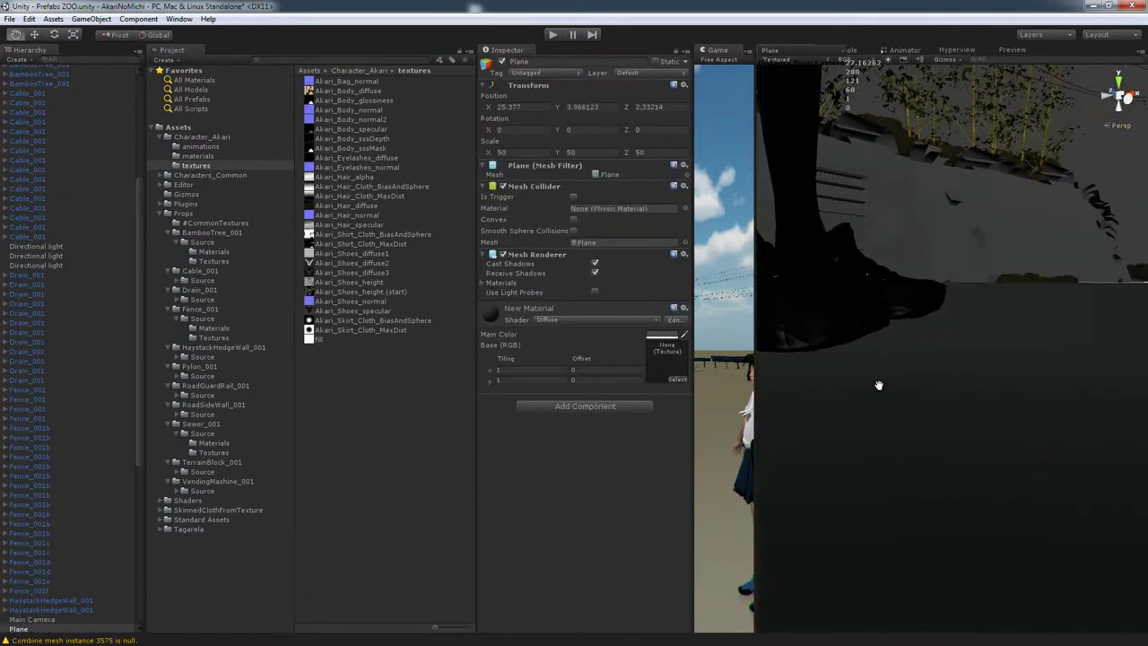
pyautogui.scroll(3, 880, 389)
pyautogui.moveTo(1029, 443); pyautogui.dragTo(933, 408, button='middle')
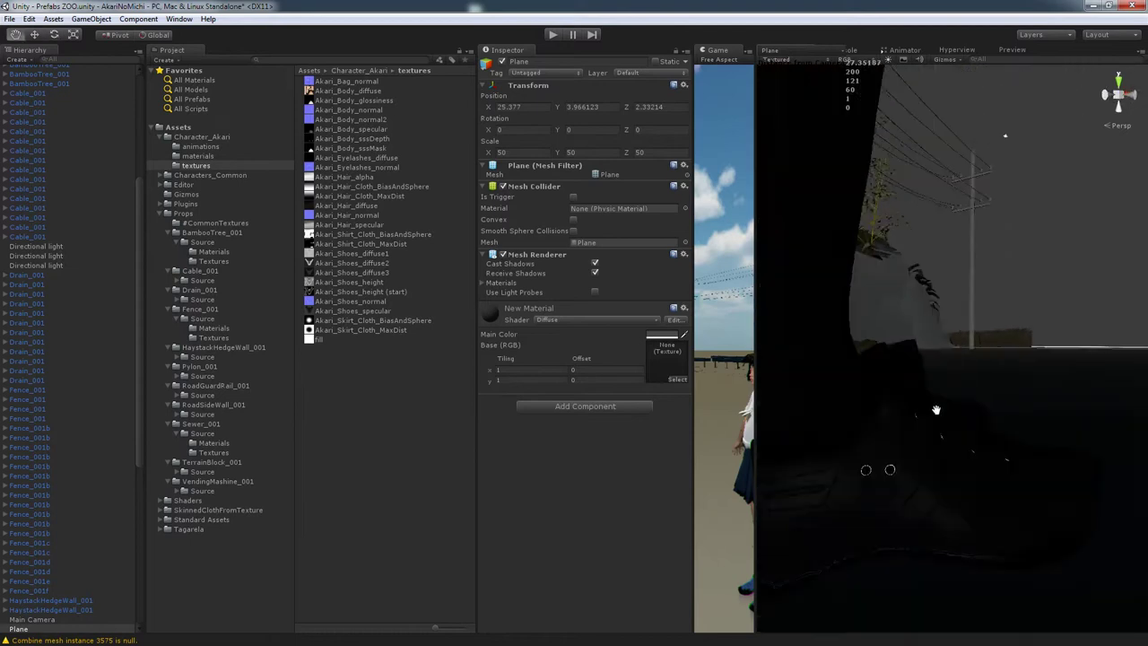
pyautogui.click(901, 430)
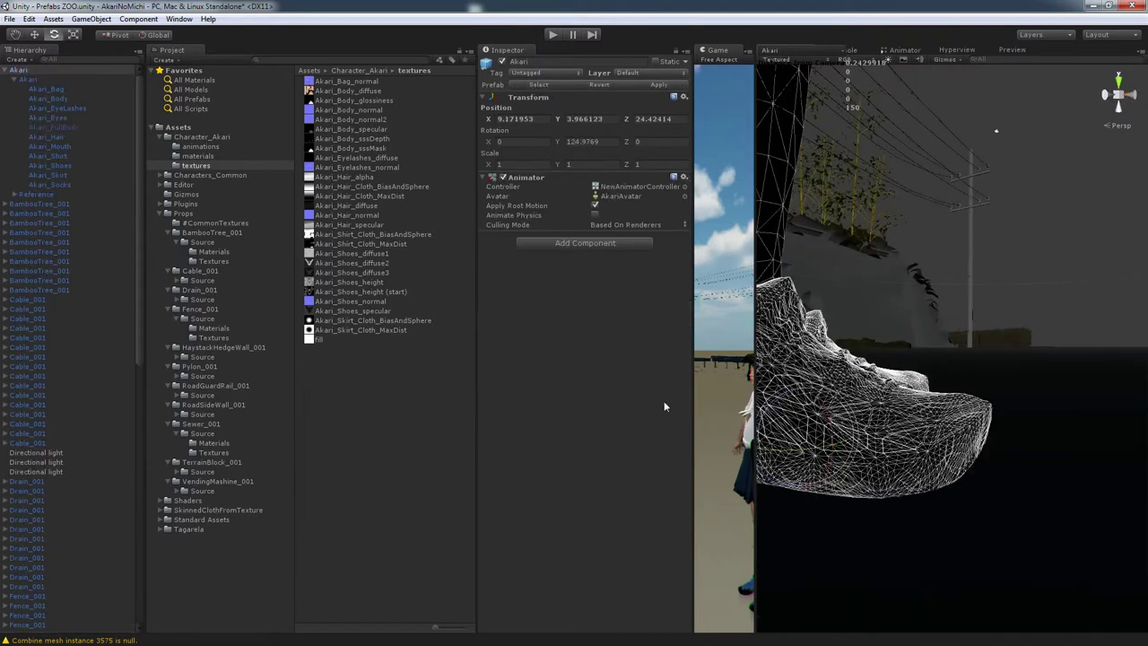
pyautogui.moveTo(693, 321); pyautogui.dragTo(528, 313)
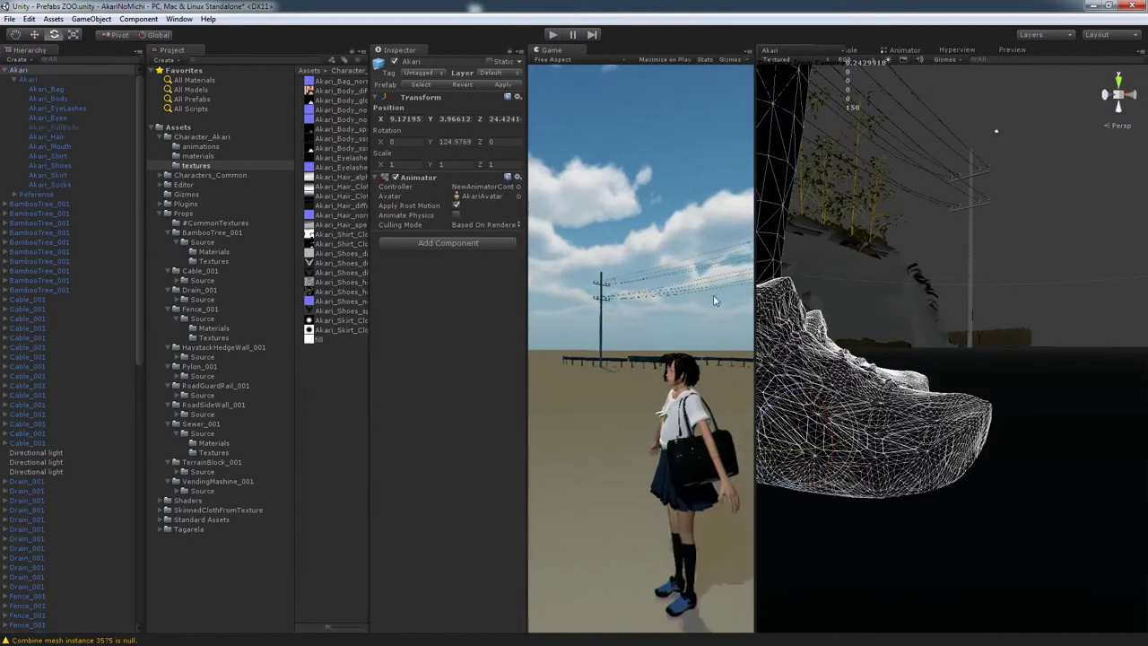
# Enlarge the Scene view in isometric projection and frame Akari_Shoes to see their tessellated wireframe.
pyautogui.moveTo(750, 287); pyautogui.dragTo(426, 307)
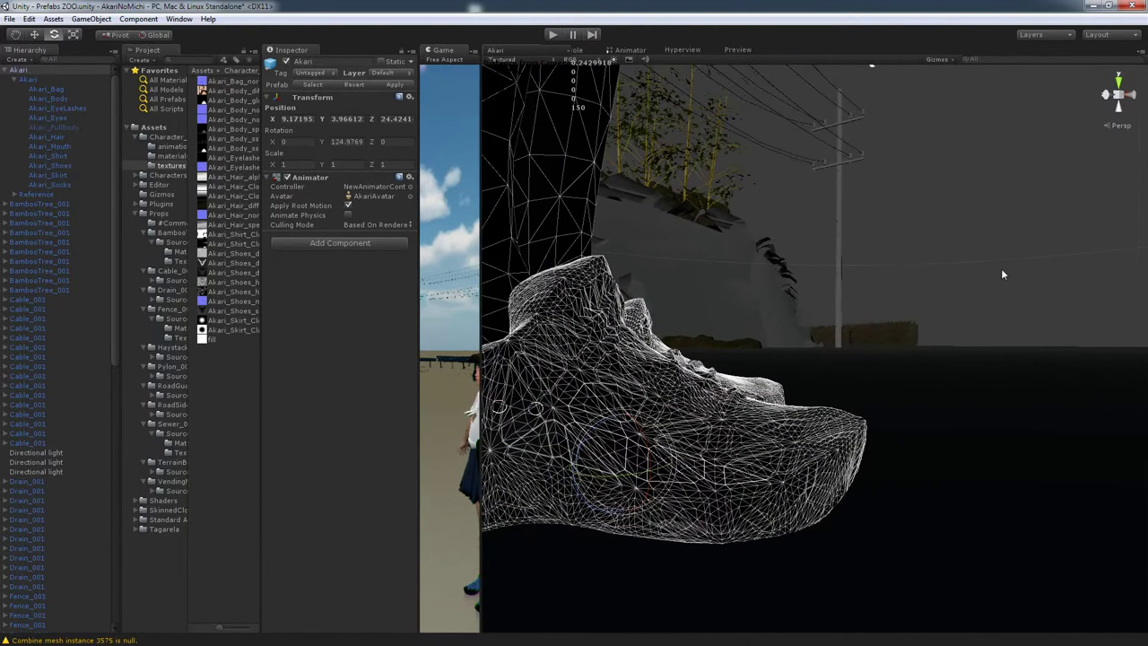
pyautogui.click(1120, 126)
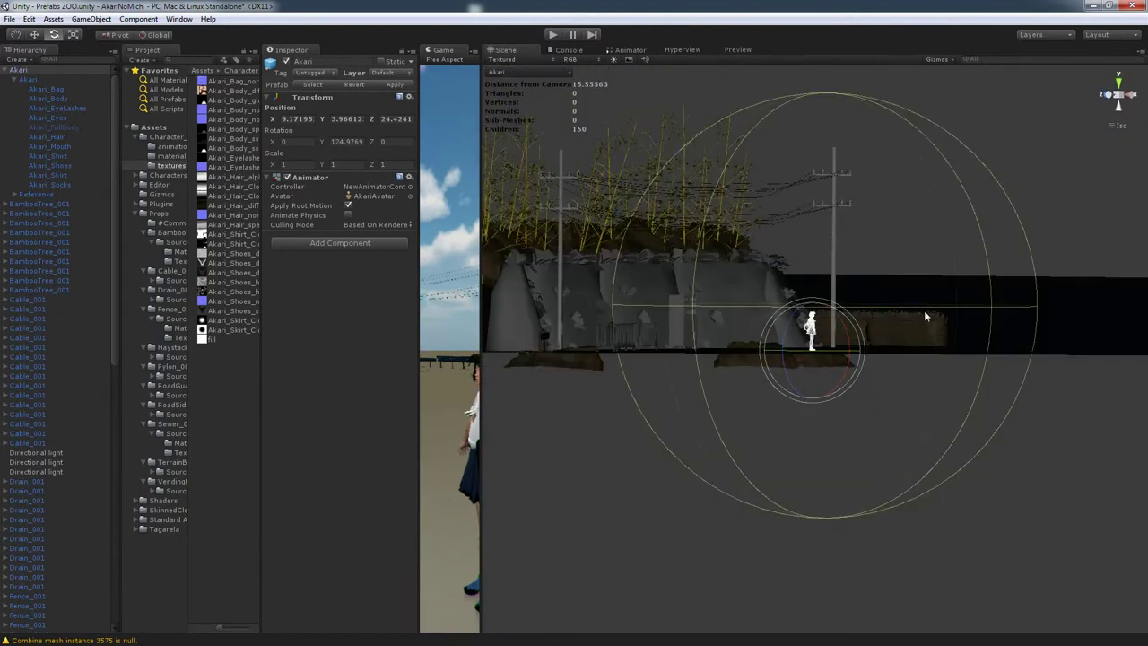
pyautogui.press('f')
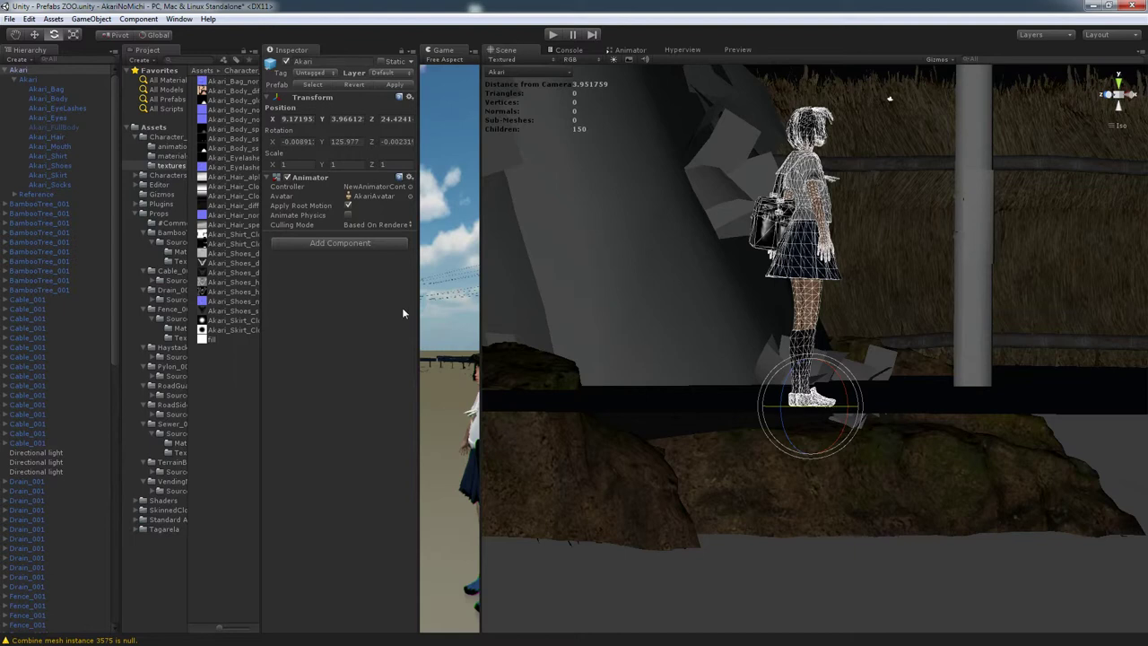
pyautogui.click(61, 166)
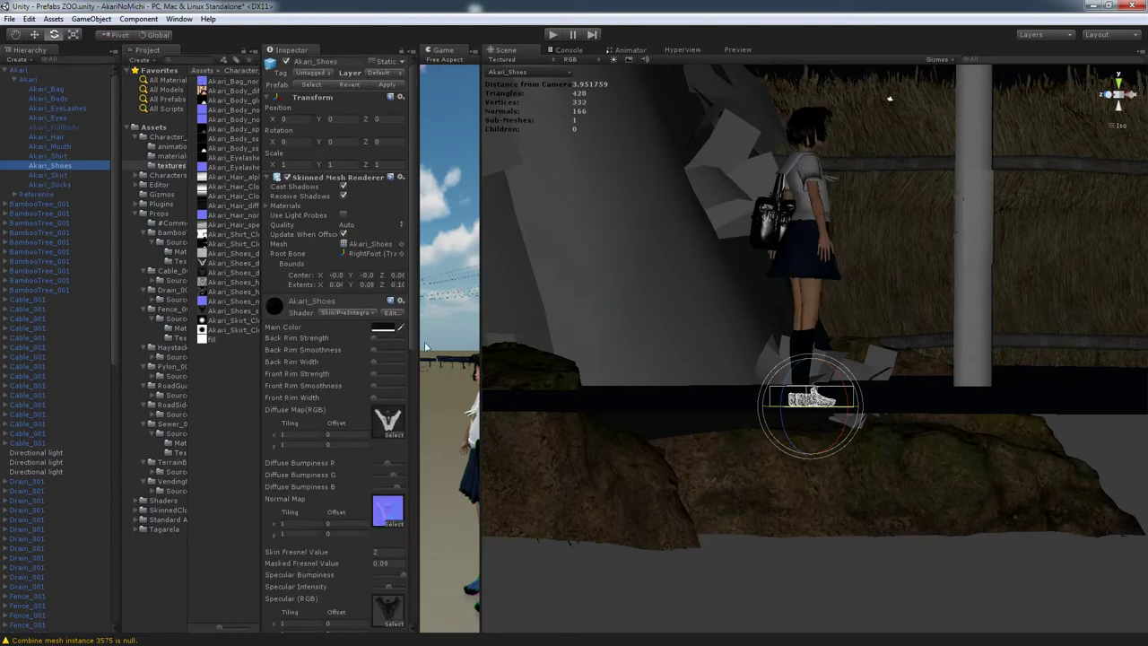
pyautogui.press('f')
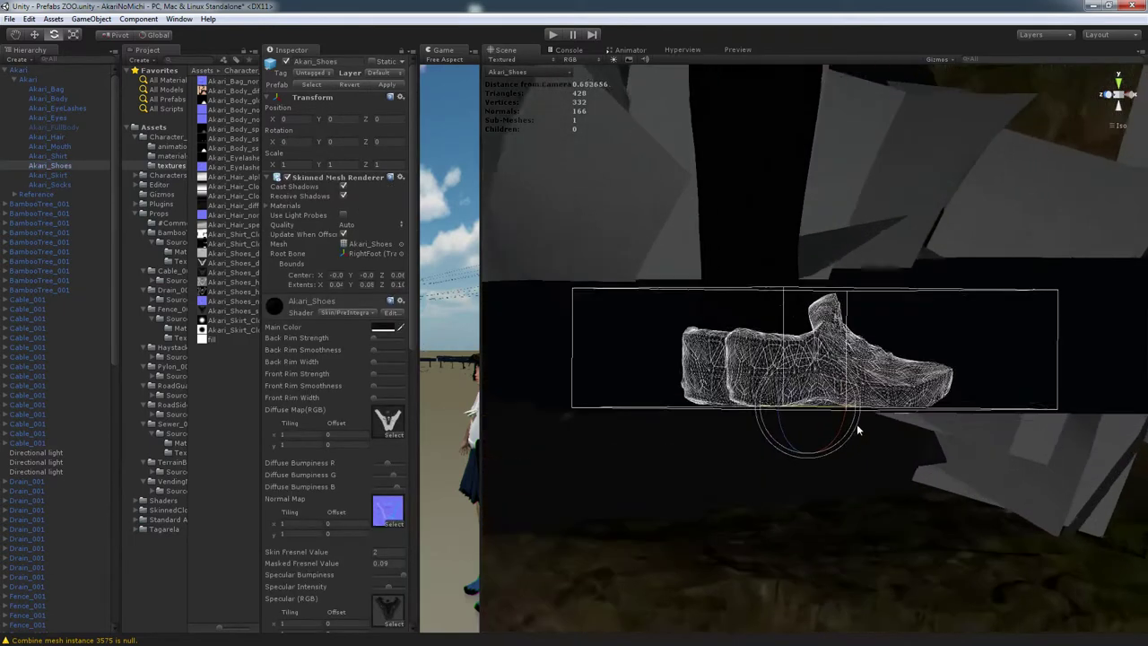
pyautogui.moveTo(864, 431)
pyautogui.keyDown('alt'); pyautogui.mouseDown()
pyautogui.moveTo(441, 375)
pyautogui.moveTo(854, 387)
pyautogui.mouseUp(); pyautogui.keyUp('alt')
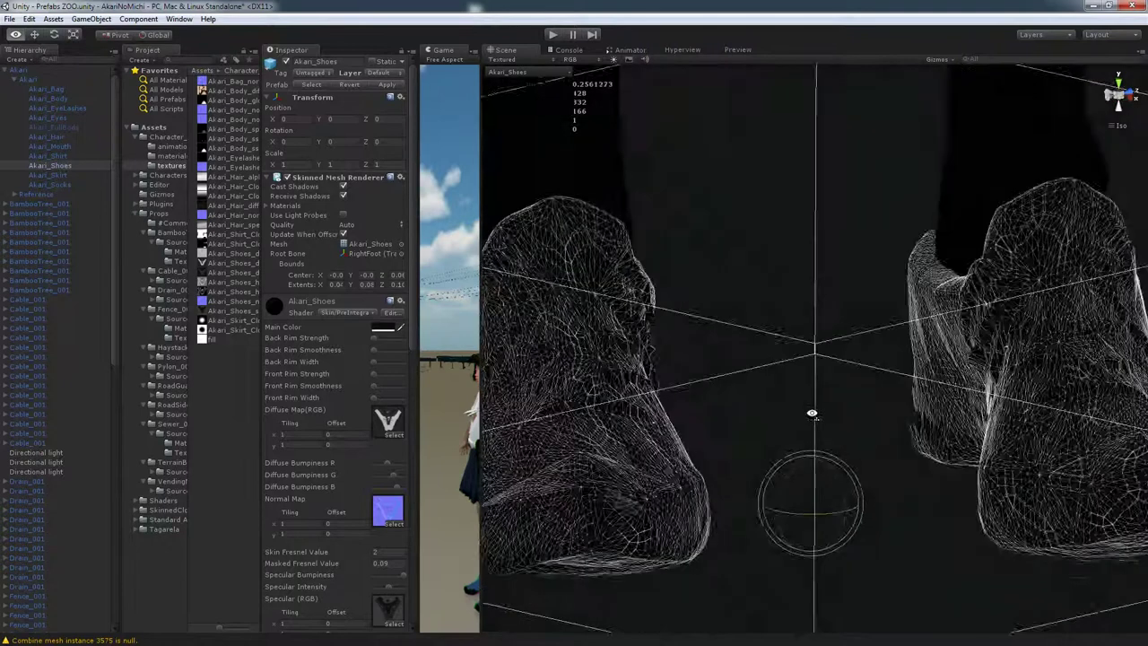
# Turn Scene lighting back on and orbit closely around the shaded shoes from front to heel.
pyautogui.click(750, 320)
pyautogui.keyDown('alt'); pyautogui.moveTo(749, 320); pyautogui.dragTo(534, 613); pyautogui.keyUp('alt')
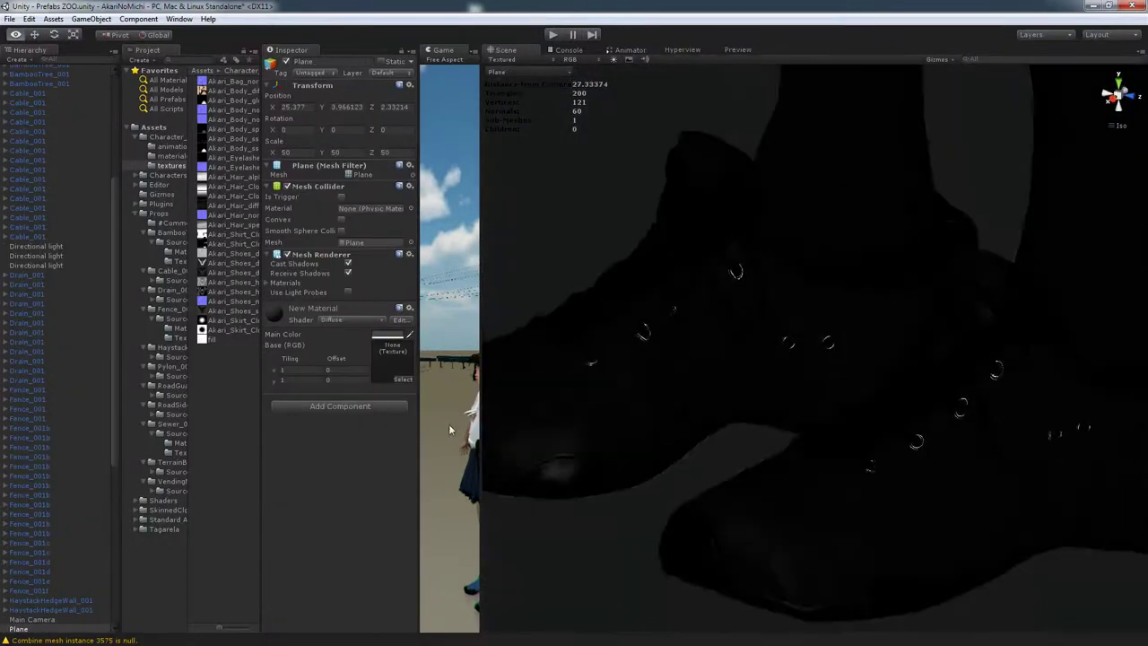
pyautogui.moveTo(533, 613)
pyautogui.keyDown('alt'); pyautogui.mouseDown()
pyautogui.moveTo(239, 454)
pyautogui.moveTo(443, 446)
pyautogui.mouseUp(); pyautogui.keyUp('alt')
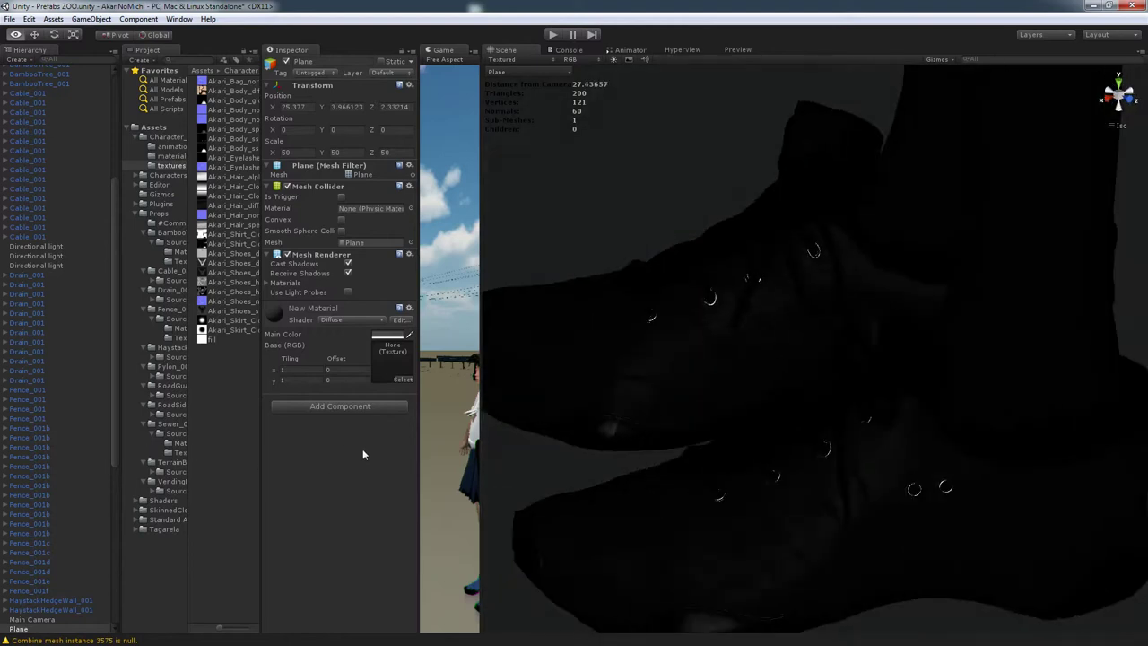
pyautogui.click(617, 58)
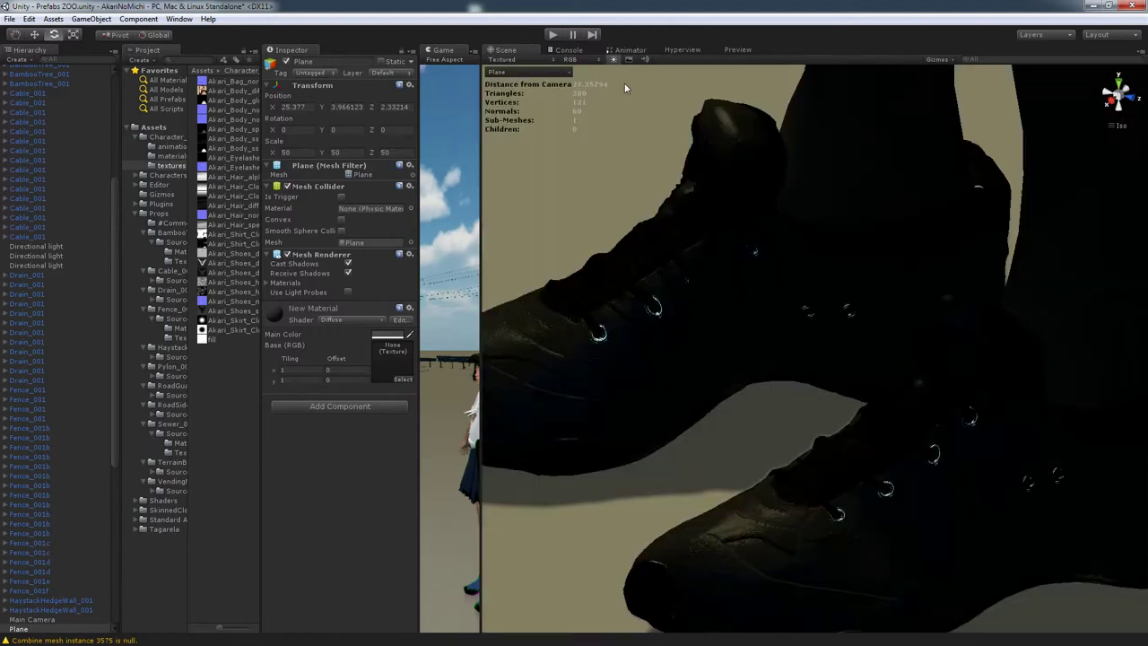
pyautogui.moveTo(484, 231)
pyautogui.keyDown('alt'); pyautogui.mouseDown()
pyautogui.moveTo(727, 416)
pyautogui.moveTo(871, 333)
pyautogui.moveTo(625, 299)
pyautogui.moveTo(733, 265)
pyautogui.moveTo(997, 222)
pyautogui.mouseUp(); pyautogui.keyUp('alt')
pyautogui.moveTo(692, 291)
pyautogui.keyDown('alt'); pyautogui.mouseDown()
pyautogui.moveTo(905, 282)
pyautogui.moveTo(748, 238)
pyautogui.moveTo(568, 225)
pyautogui.moveTo(861, 246)
pyautogui.moveTo(804, 297)
pyautogui.mouseUp(); pyautogui.keyUp('alt')
pyautogui.click(978, 397)
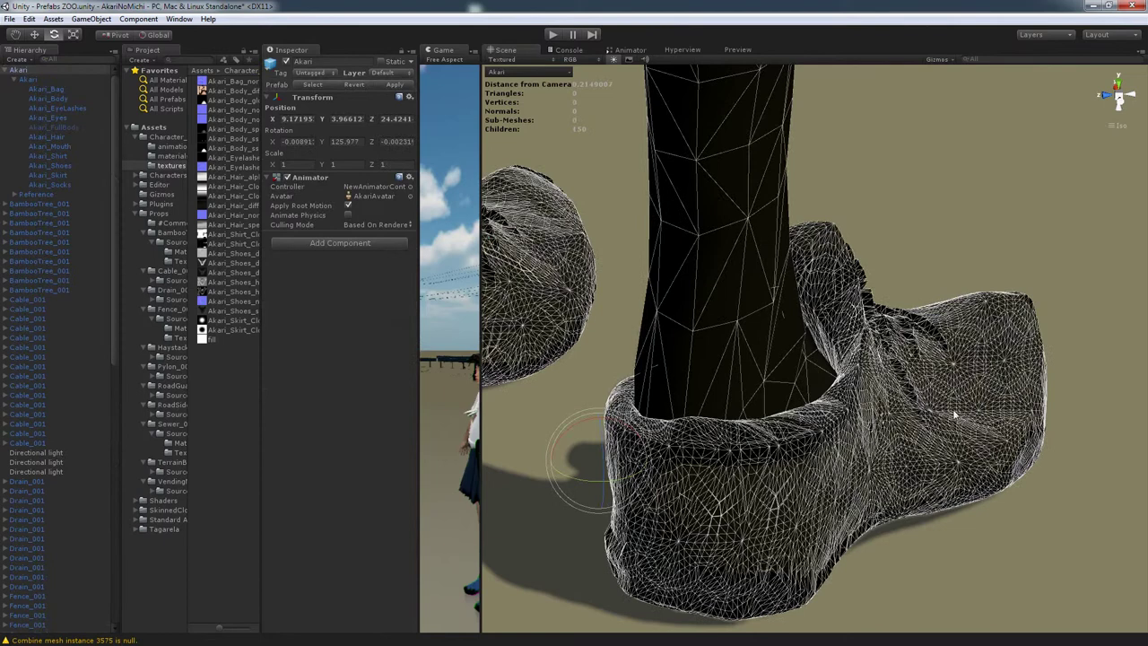
# Review the Akari_Shoes Tessellation settings, then deselect by clicking the ground for a shaded view.
pyautogui.scroll(-3, 423, 376)
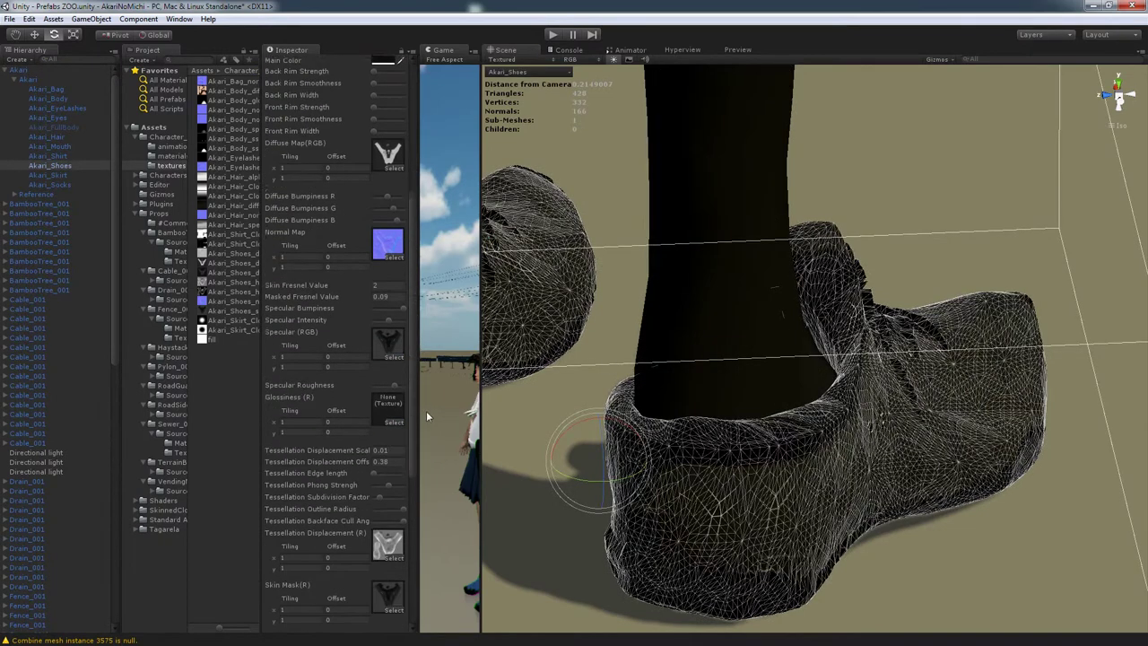
pyautogui.scroll(-4, 440, 486)
pyautogui.scroll(-1, 445, 544)
pyautogui.scroll(-1, 438, 566)
pyautogui.scroll(3, 442, 502)
pyautogui.scroll(1, 443, 458)
pyautogui.scroll(1, 442, 461)
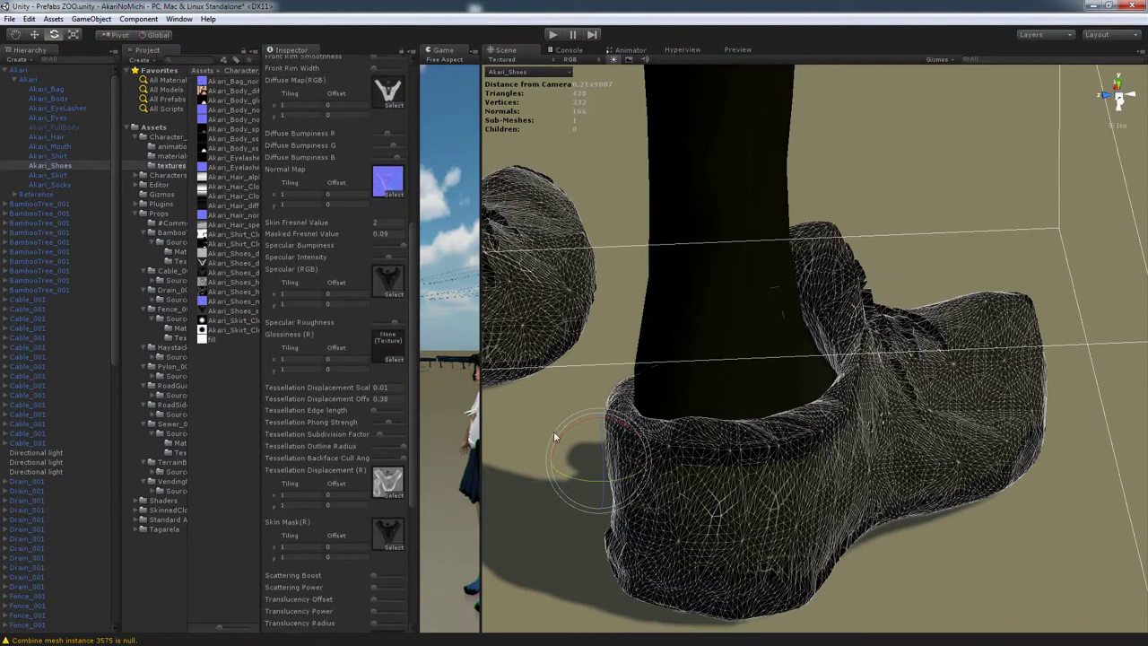
pyautogui.moveTo(933, 439)
pyautogui.keyDown('alt'); pyautogui.mouseDown()
pyautogui.moveTo(938, 395)
pyautogui.moveTo(863, 436)
pyautogui.moveTo(883, 377)
pyautogui.moveTo(714, 528)
pyautogui.moveTo(476, 397)
pyautogui.moveTo(843, 363)
pyautogui.moveTo(785, 401)
pyautogui.moveTo(788, 344)
pyautogui.mouseUp(); pyautogui.keyUp('alt')
pyautogui.click(881, 352)
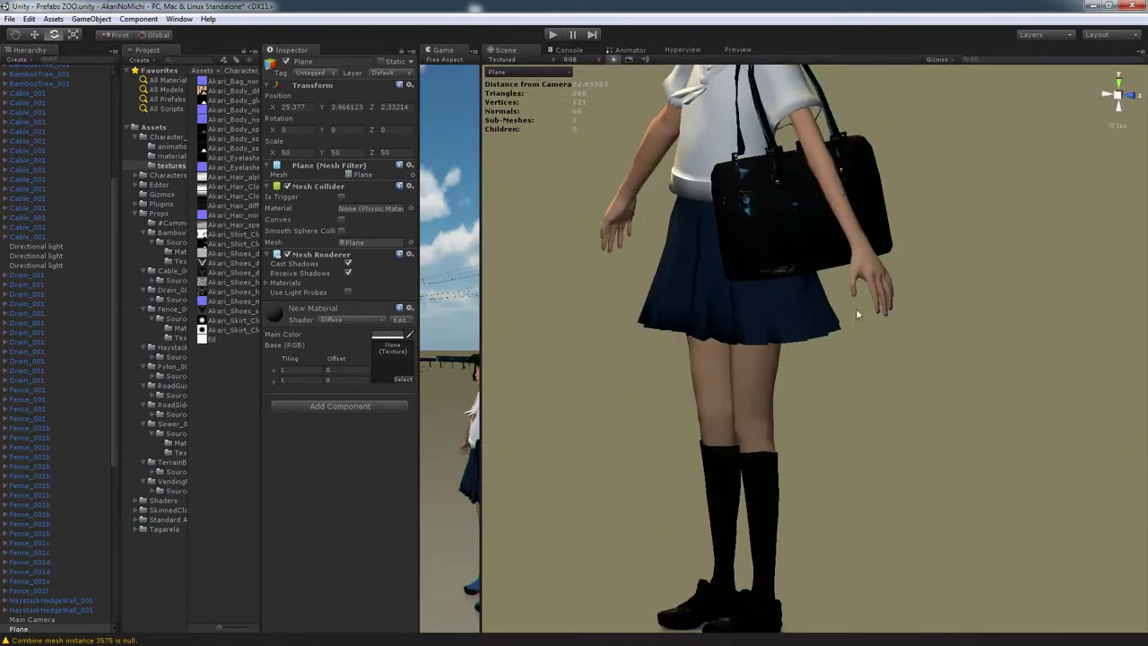
# Move in close to the bag and select the character to show the bag's wireframe mesh.
pyautogui.keyDown('alt'); pyautogui.moveTo(788, 344); pyautogui.dragTo(789, 408, button='right'); pyautogui.keyUp('alt')
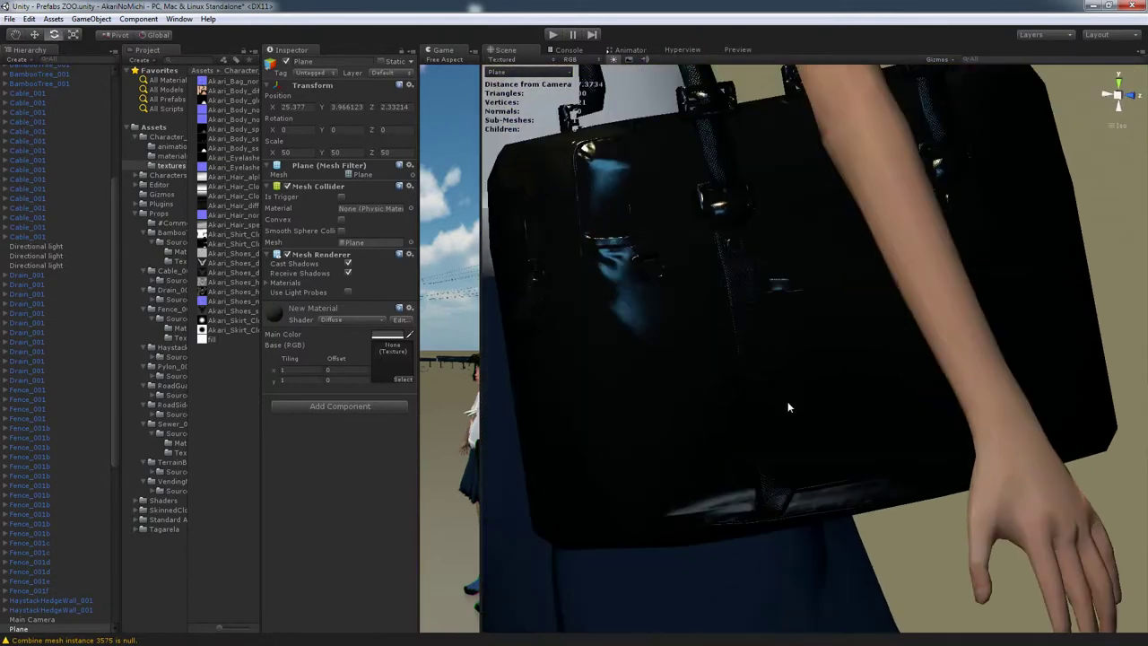
pyautogui.keyDown('alt'); pyautogui.moveTo(788, 407); pyautogui.dragTo(760, 356); pyautogui.keyUp('alt')
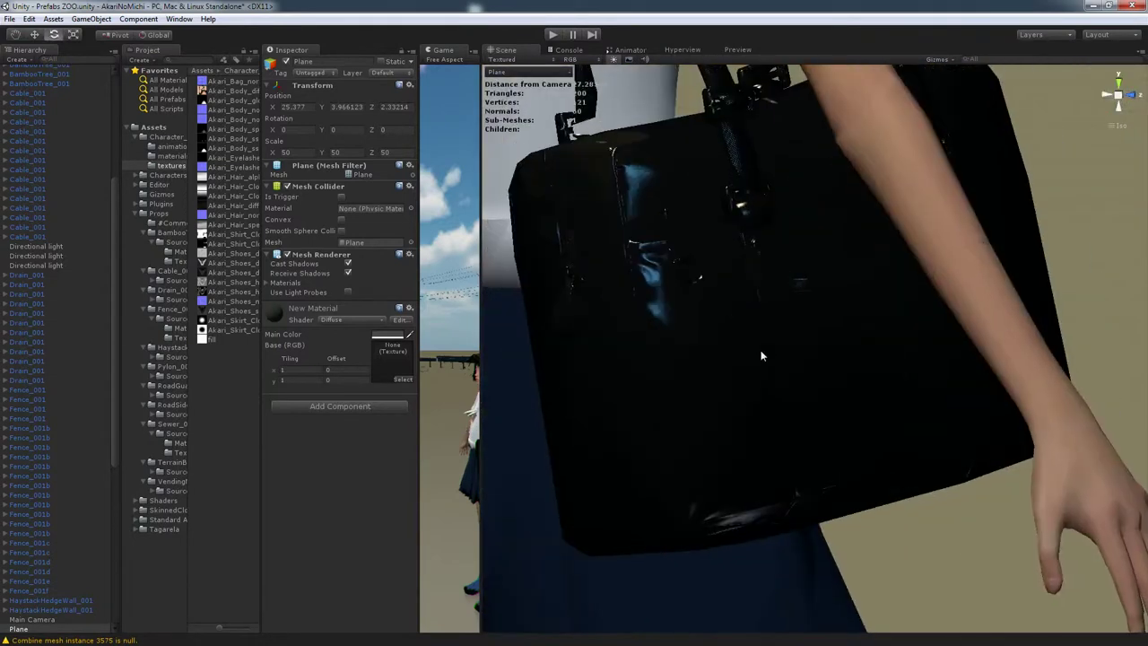
pyautogui.click(771, 363)
pyautogui.keyDown('alt'); pyautogui.moveTo(751, 367); pyautogui.dragTo(776, 389, button='right'); pyautogui.keyUp('alt')
pyautogui.keyDown('alt'); pyautogui.moveTo(776, 389); pyautogui.dragTo(903, 389); pyautogui.keyUp('alt')
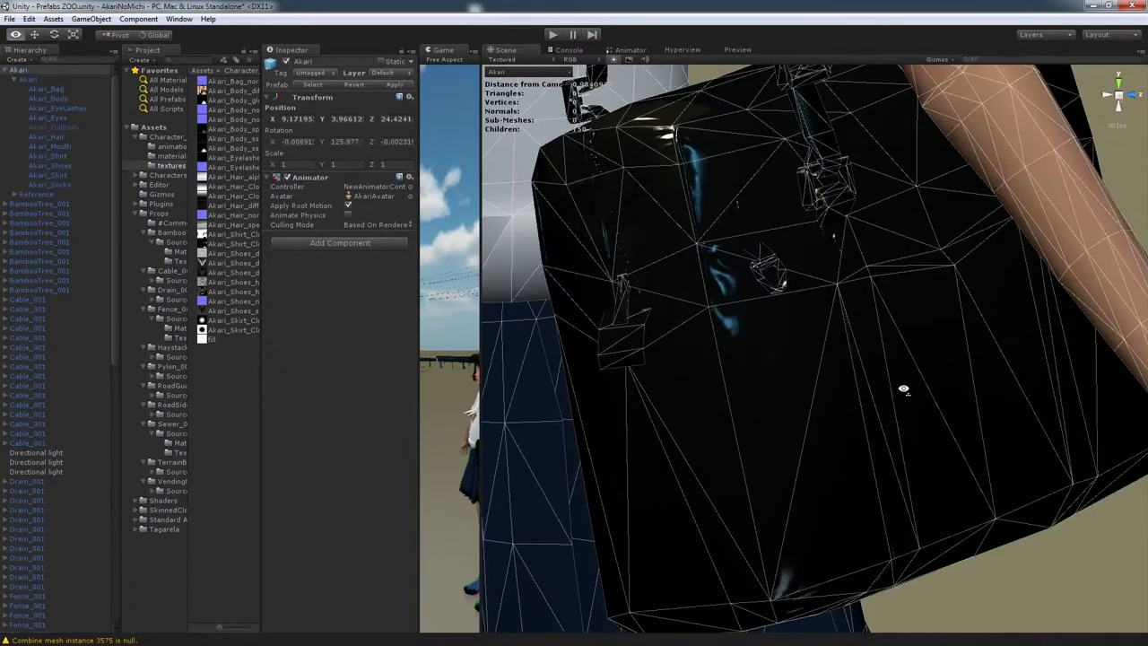
pyautogui.scroll(2, 807, 350)
pyautogui.scroll(2, 720, 325)
pyautogui.scroll(2, 681, 287)
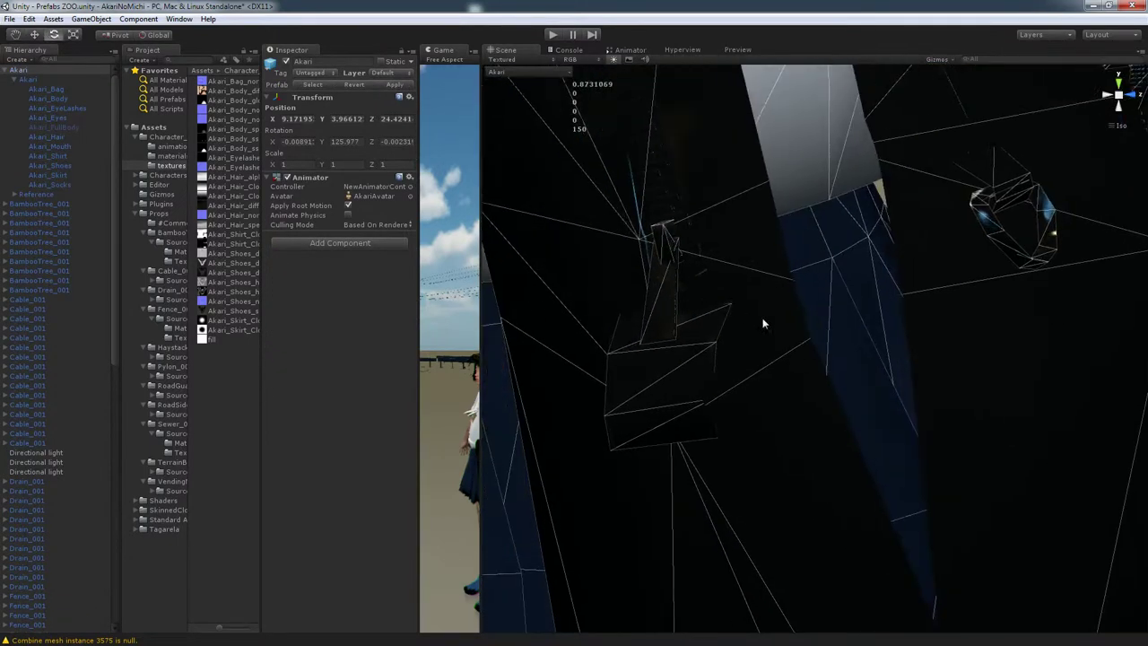
# Orbit and pan around the bag, skirt and arm to reveal the wall behind.
pyautogui.keyDown('alt'); pyautogui.moveTo(706, 302); pyautogui.dragTo(711, 367); pyautogui.keyUp('alt')
pyautogui.moveTo(714, 329)
pyautogui.mouseDown(button='middle')
pyautogui.moveTo(933, 334)
pyautogui.moveTo(427, 365)
pyautogui.mouseUp(button='middle')
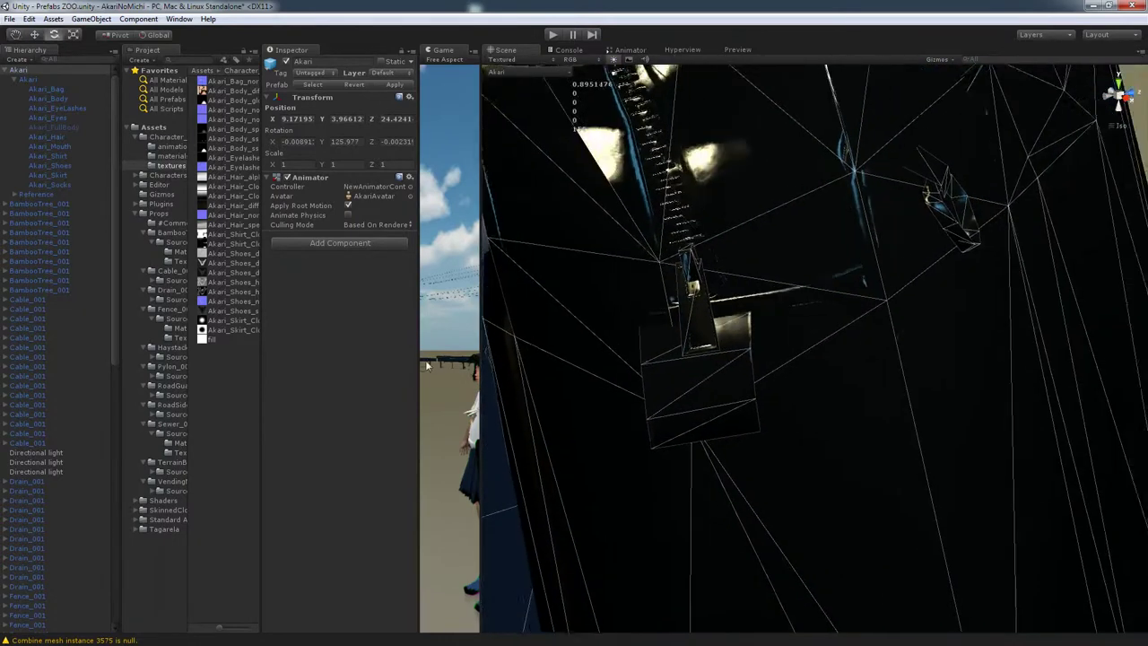
pyautogui.moveTo(811, 380); pyautogui.dragTo(719, 428, button='middle')
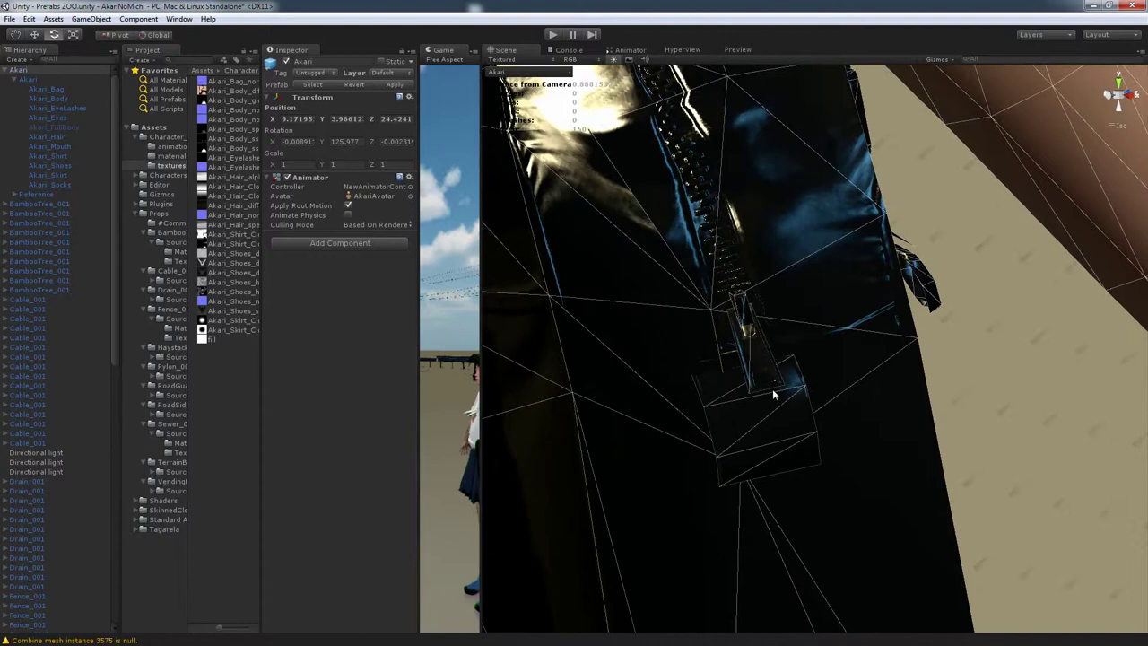
pyautogui.moveTo(774, 394); pyautogui.dragTo(919, 368, button='middle')
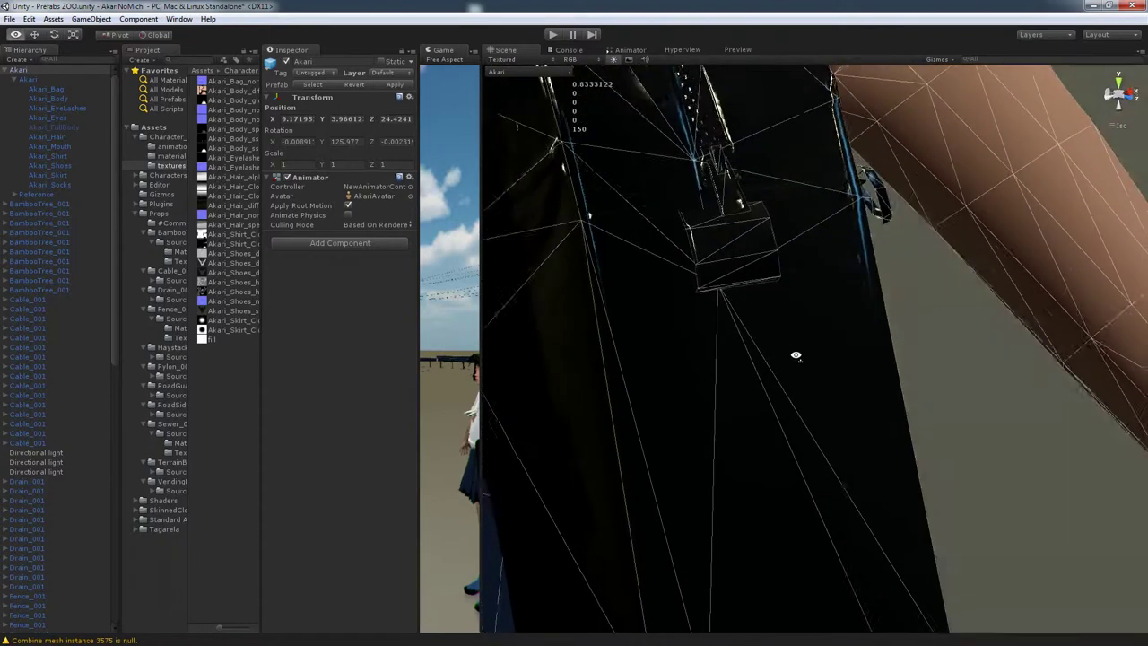
pyautogui.moveTo(911, 380)
pyautogui.keyDown('alt'); pyautogui.mouseDown()
pyautogui.moveTo(597, 409)
pyautogui.moveTo(912, 382)
pyautogui.moveTo(803, 342)
pyautogui.mouseUp(); pyautogui.keyUp('alt')
pyautogui.moveTo(804, 341); pyautogui.dragTo(684, 373, button='middle')
pyautogui.moveTo(683, 374)
pyautogui.keyDown('alt'); pyautogui.mouseDown()
pyautogui.moveTo(849, 178)
pyautogui.moveTo(533, 454)
pyautogui.mouseUp(); pyautogui.keyUp('alt')
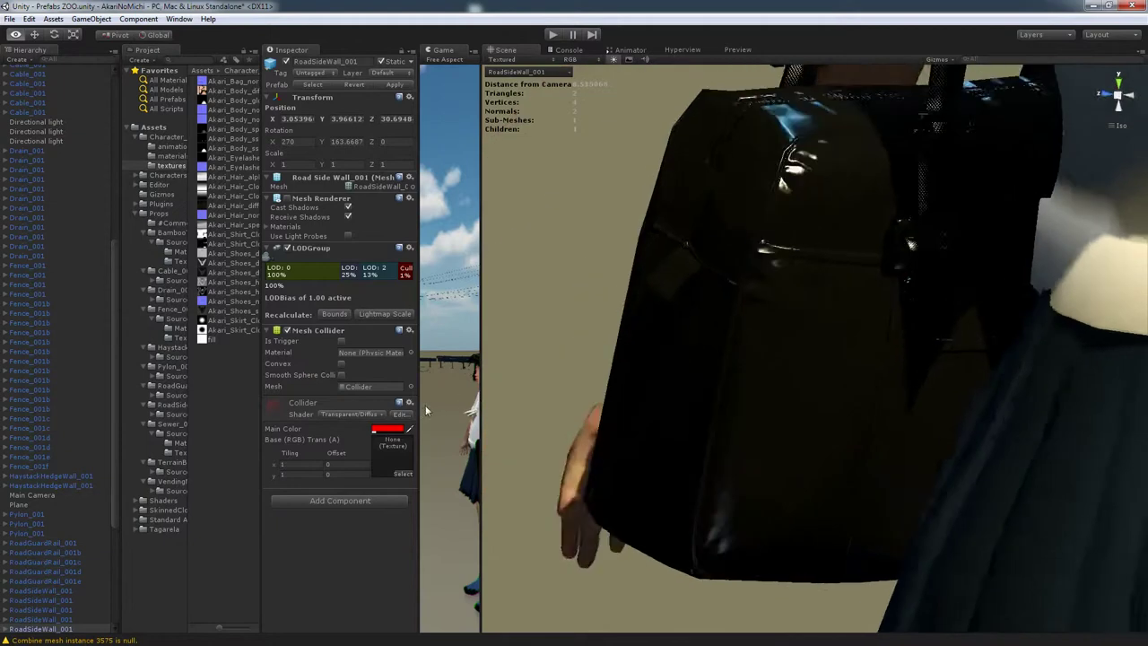
# Reselect the character via the bag, inspect its wireframe closely, then deselect for a shaded view.
pyautogui.click(751, 390)
pyautogui.keyDown('alt'); pyautogui.moveTo(815, 436); pyautogui.dragTo(1074, 459); pyautogui.keyUp('alt')
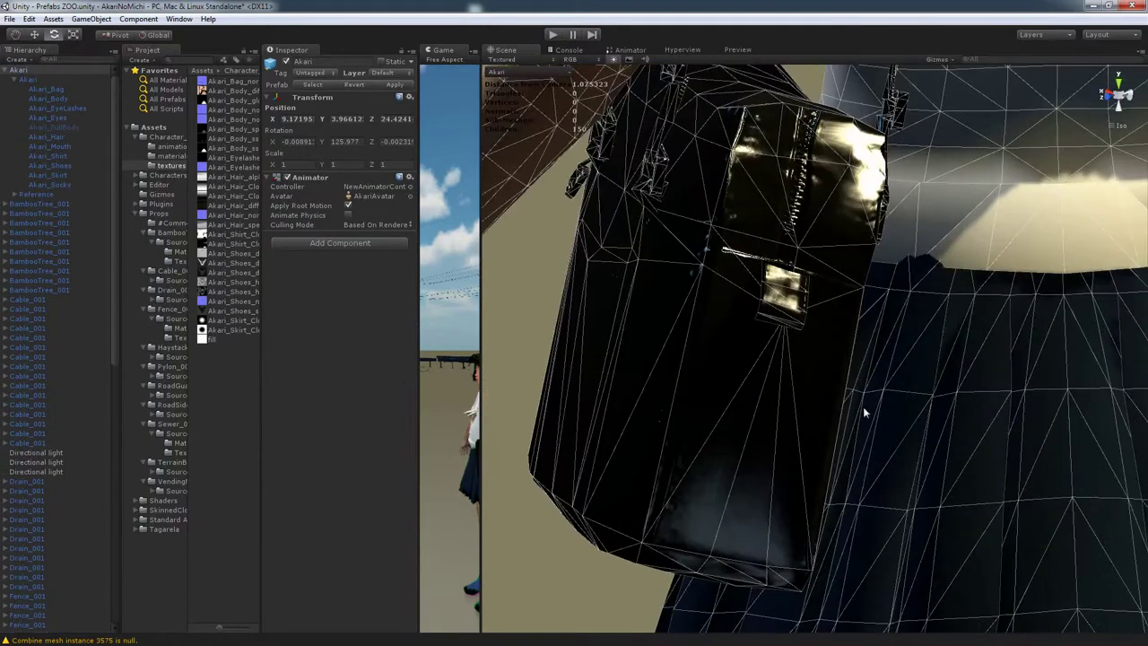
pyautogui.keyDown('alt'); pyautogui.moveTo(638, 429); pyautogui.dragTo(1035, 357); pyautogui.keyUp('alt')
pyautogui.click(1035, 357)
# Pull back and orbit to frame Akari's shirt and head, recentring the character.
pyautogui.scroll(-3, 882, 356)
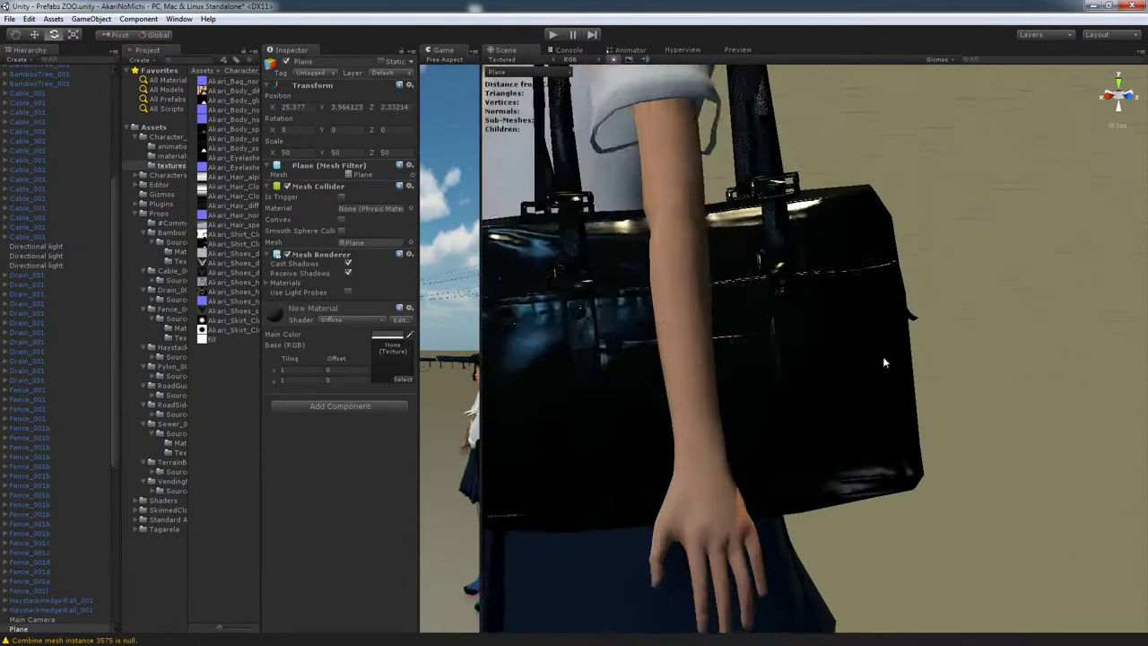
pyautogui.moveTo(773, 401)
pyautogui.keyDown('alt'); pyautogui.mouseDown()
pyautogui.moveTo(898, 391)
pyautogui.moveTo(666, 428)
pyautogui.mouseUp(); pyautogui.keyUp('alt')
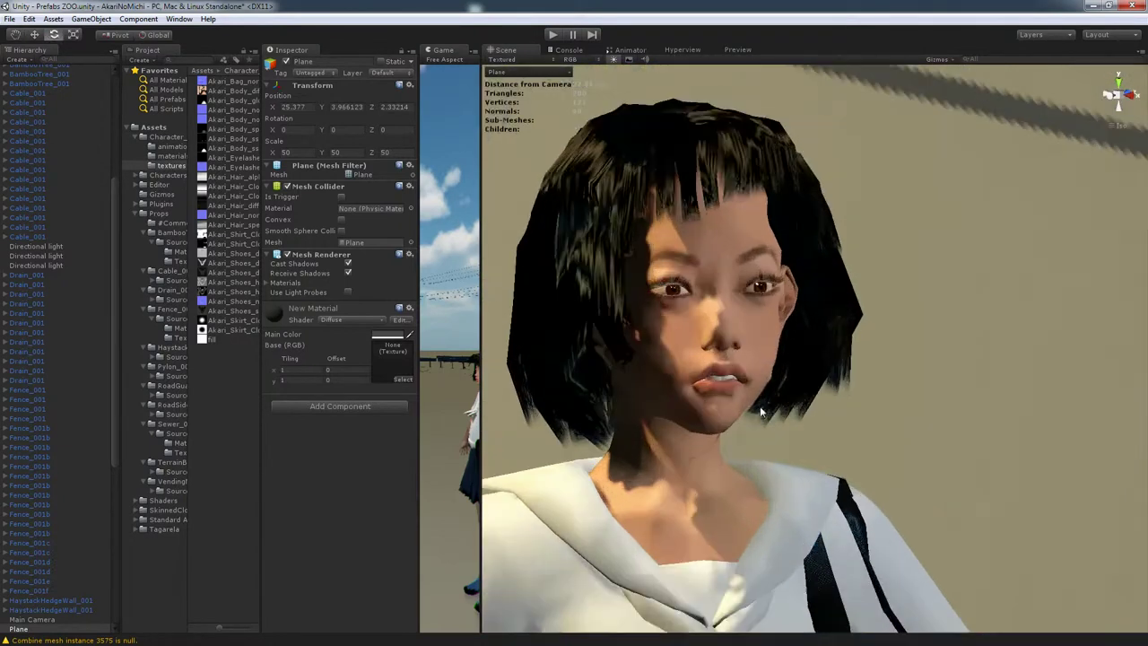
pyautogui.moveTo(666, 428)
pyautogui.keyDown('alt'); pyautogui.mouseDown()
pyautogui.moveTo(752, 416)
pyautogui.moveTo(973, 424)
pyautogui.moveTo(632, 413)
pyautogui.moveTo(979, 408)
pyautogui.moveTo(841, 345)
pyautogui.mouseUp(); pyautogui.keyUp('alt')
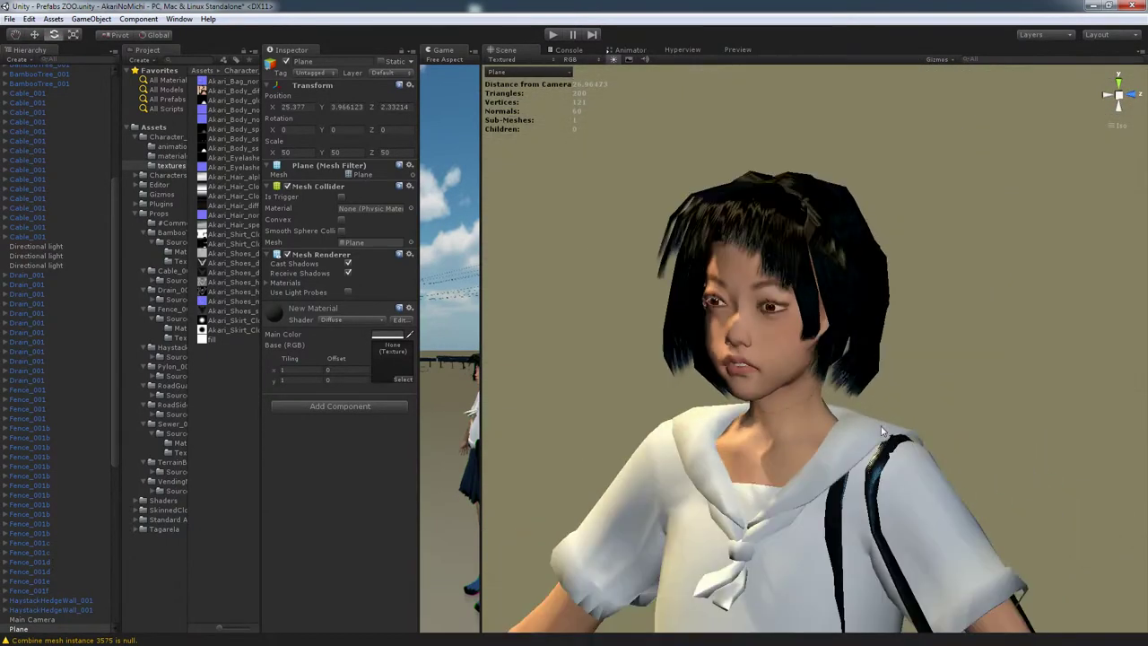
pyautogui.scroll(-3, 841, 346)
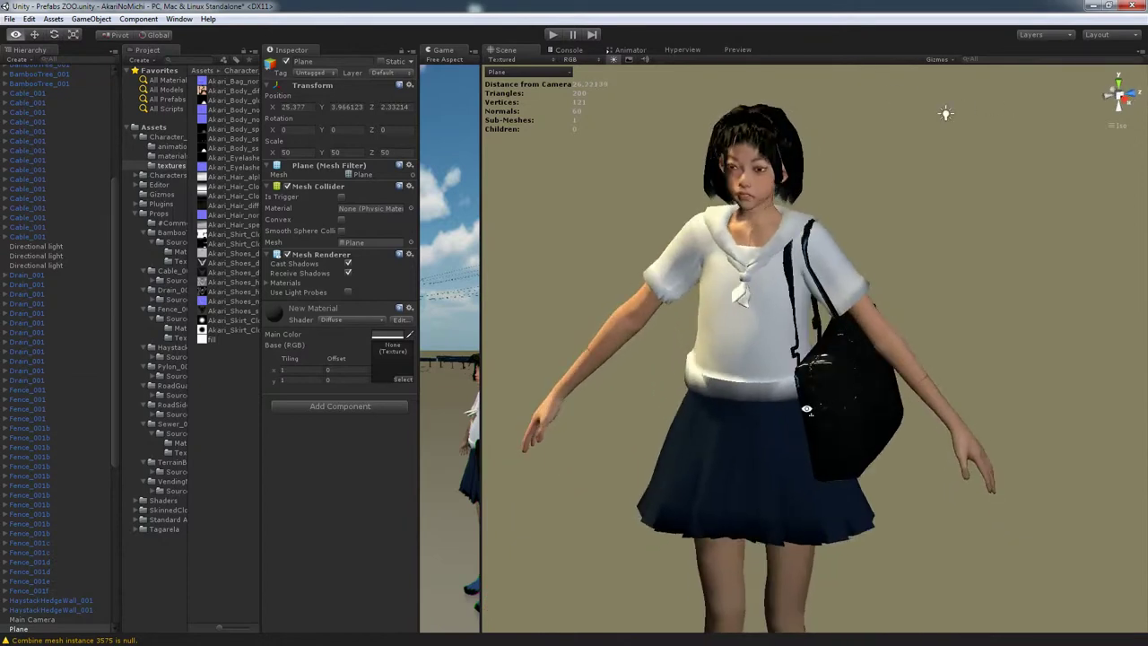
pyautogui.moveTo(829, 424); pyautogui.dragTo(821, 387, button='middle')
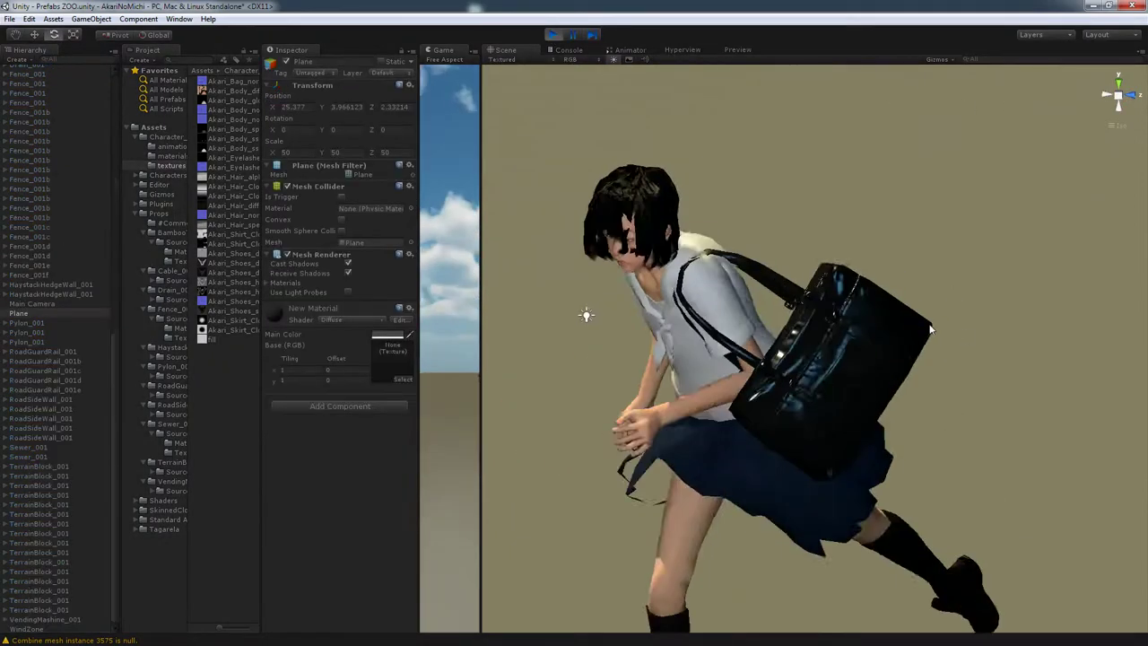
pyautogui.moveTo(766, 404); pyautogui.dragTo(778, 215, button='middle')
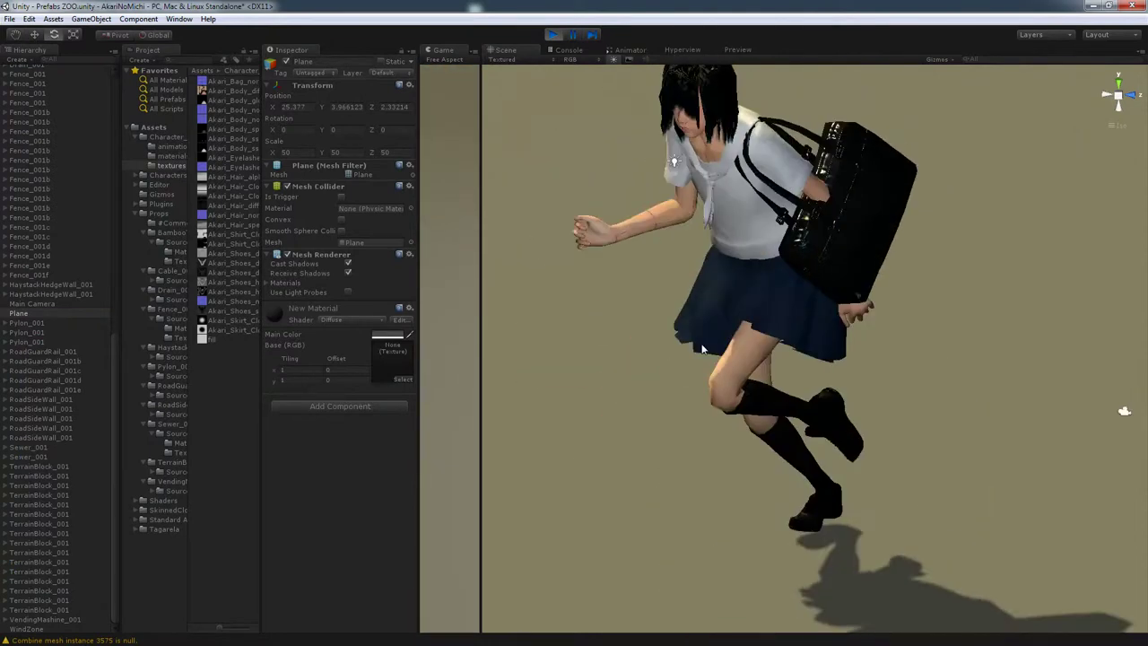
pyautogui.keyDown('alt'); pyautogui.moveTo(777, 260); pyautogui.dragTo(627, 334); pyautogui.keyUp('alt')
pyautogui.keyDown('alt'); pyautogui.moveTo(492, 320); pyautogui.dragTo(833, 371); pyautogui.keyUp('alt')
pyautogui.moveTo(980, 422)
pyautogui.keyDown('alt'); pyautogui.mouseDown()
pyautogui.moveTo(369, 406)
pyautogui.moveTo(785, 352)
pyautogui.moveTo(475, 396)
pyautogui.moveTo(1028, 374)
pyautogui.moveTo(638, 372)
pyautogui.mouseUp(); pyautogui.keyUp('alt')
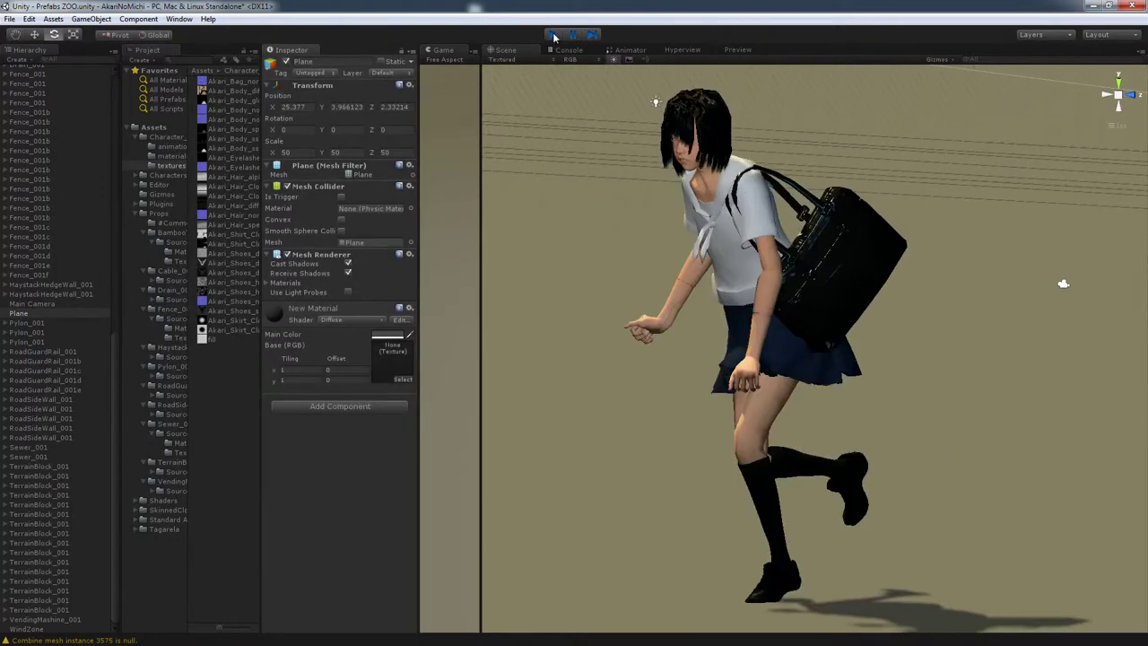
pyautogui.hotkey('ctrl', 'p')
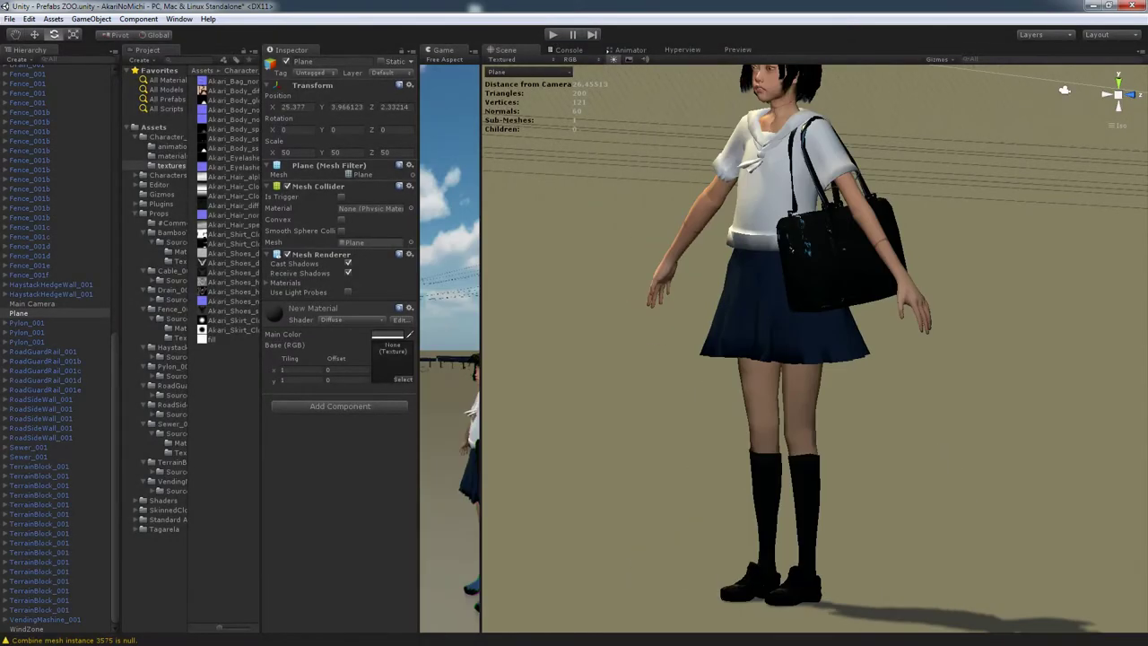